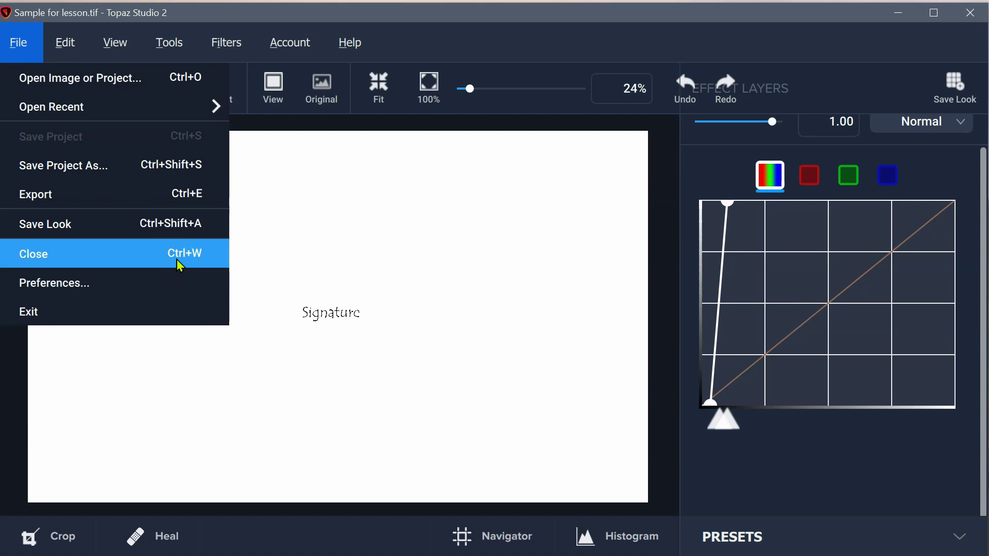
Step: Close the current signature image and open the recent file Saw Whet Owl 4408-.tif
click(179, 266)
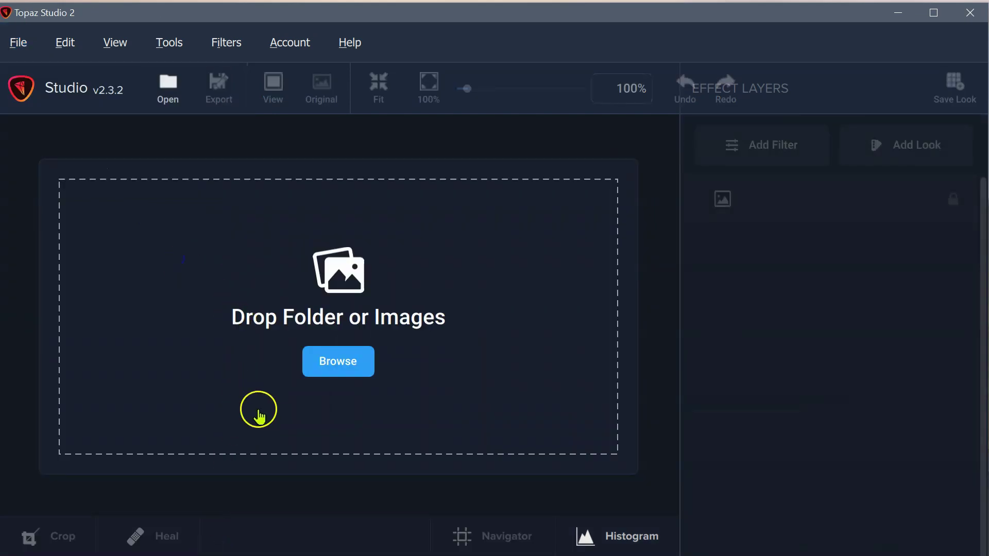
click(19, 52)
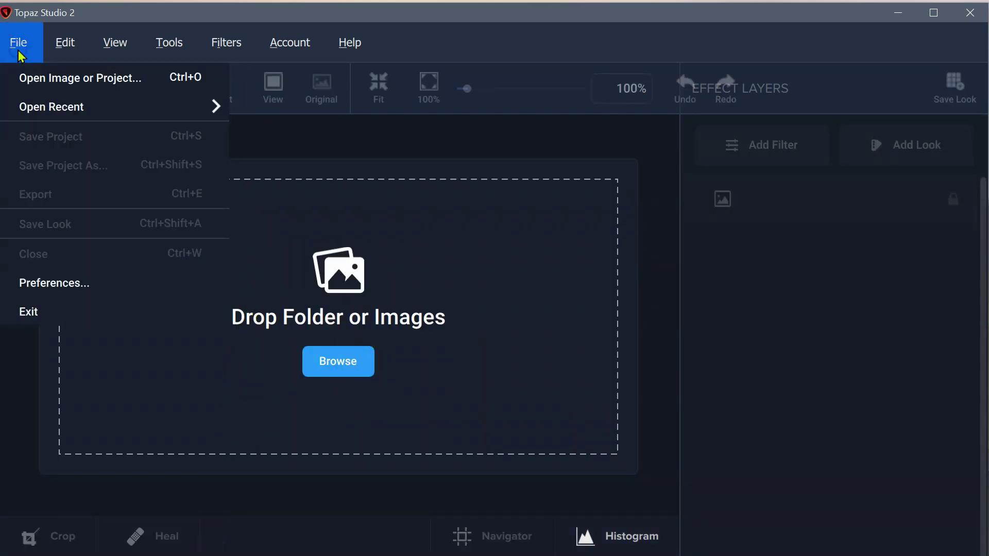
mouse_move(47, 106)
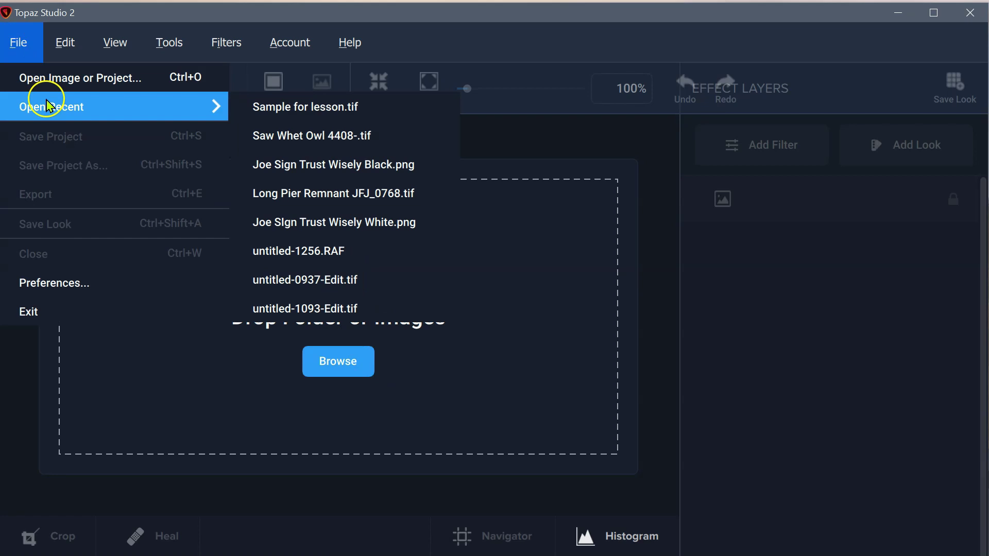
click(371, 141)
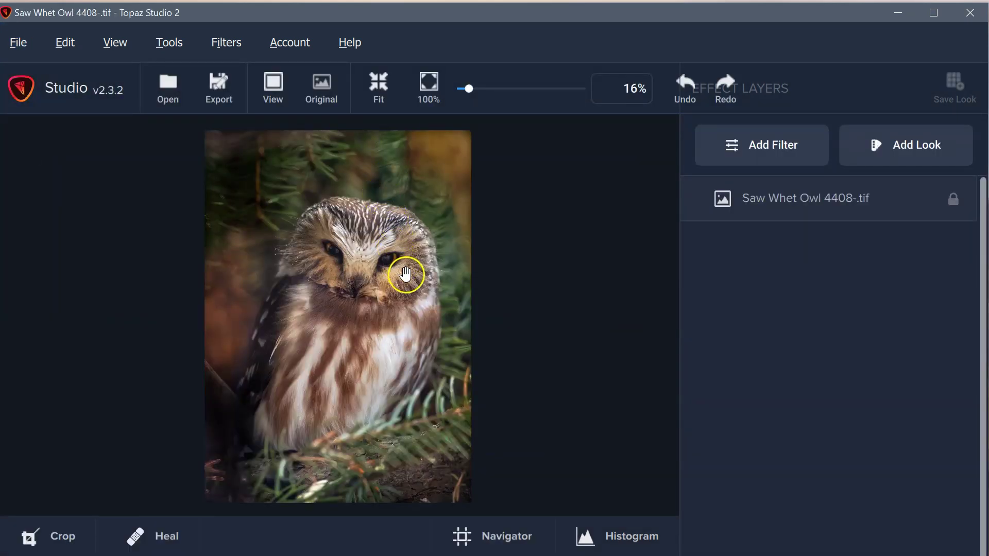
Step: Add a Texture filter to the owl photo
click(780, 155)
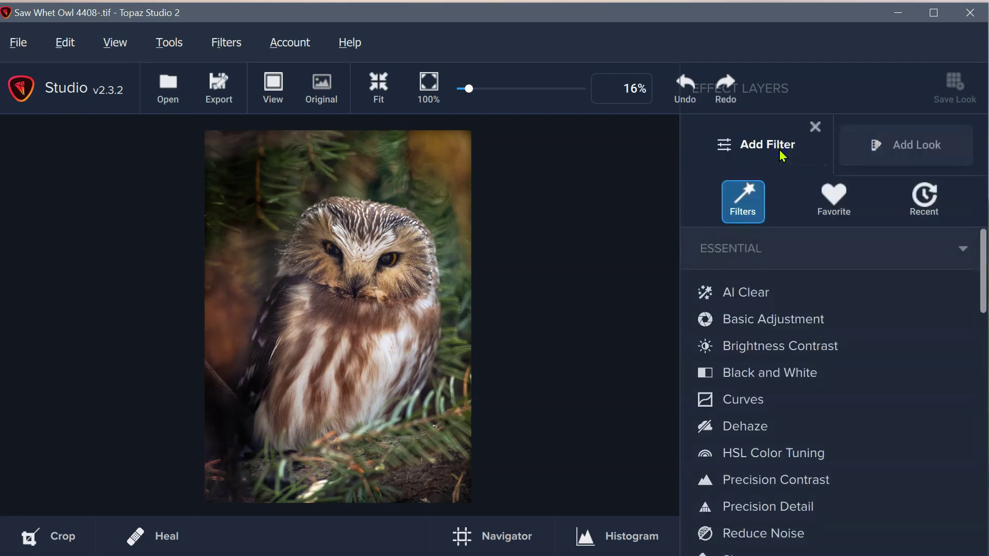
scroll(757, 354, down, 10)
click(755, 362)
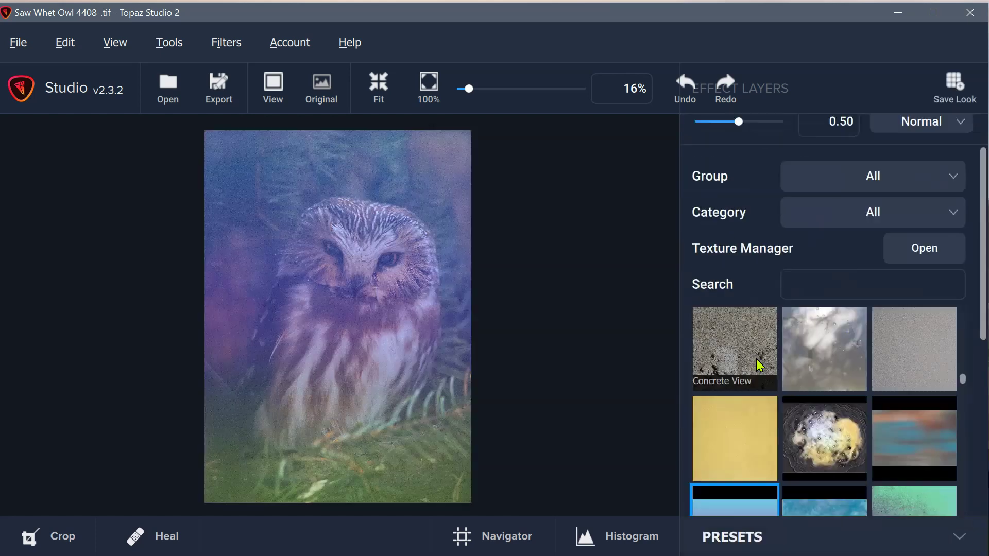
Step: Import the Sample for lesson image into the Texture Manager's Signatures category under the name Sample for lesson, and close the manager
click(925, 251)
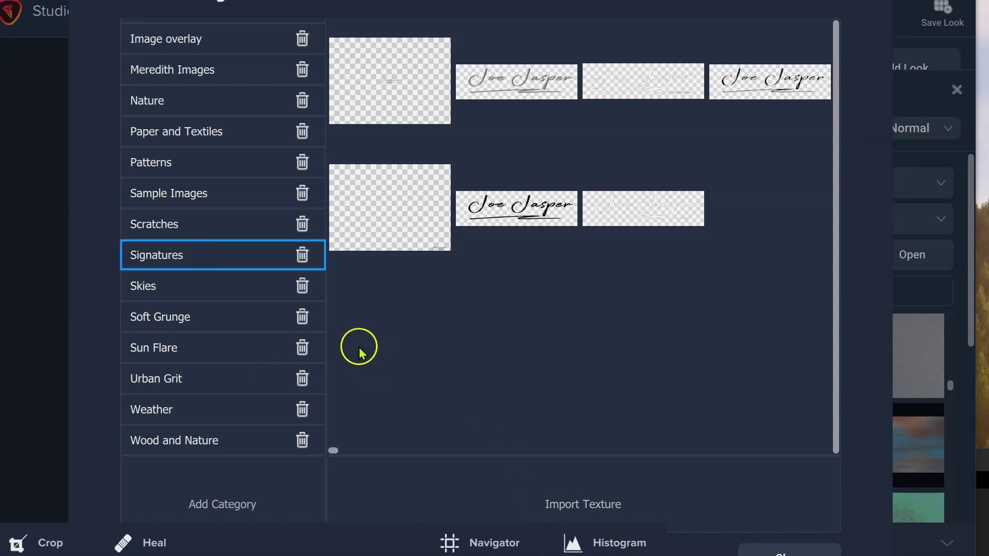
click(192, 256)
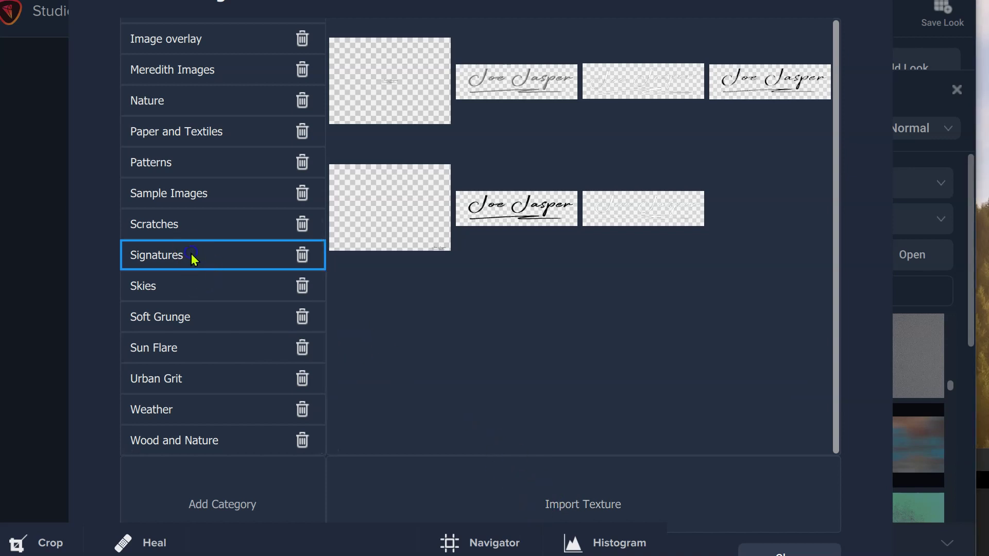
click(593, 506)
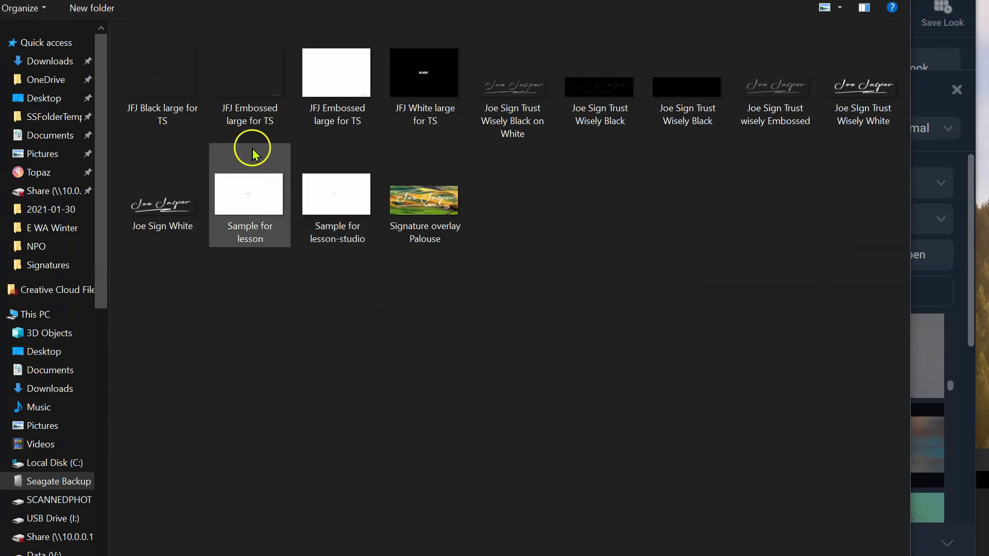
click(240, 200)
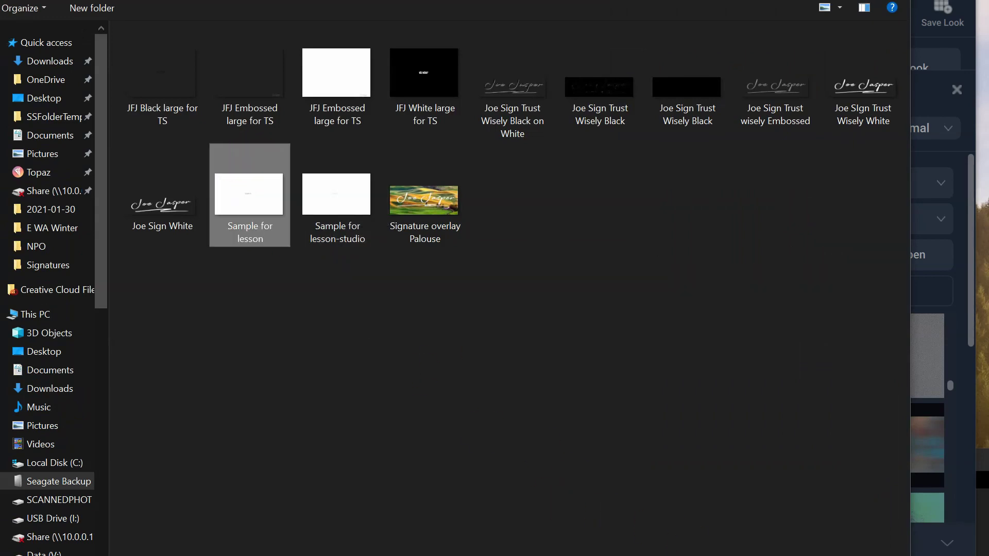
key(Return)
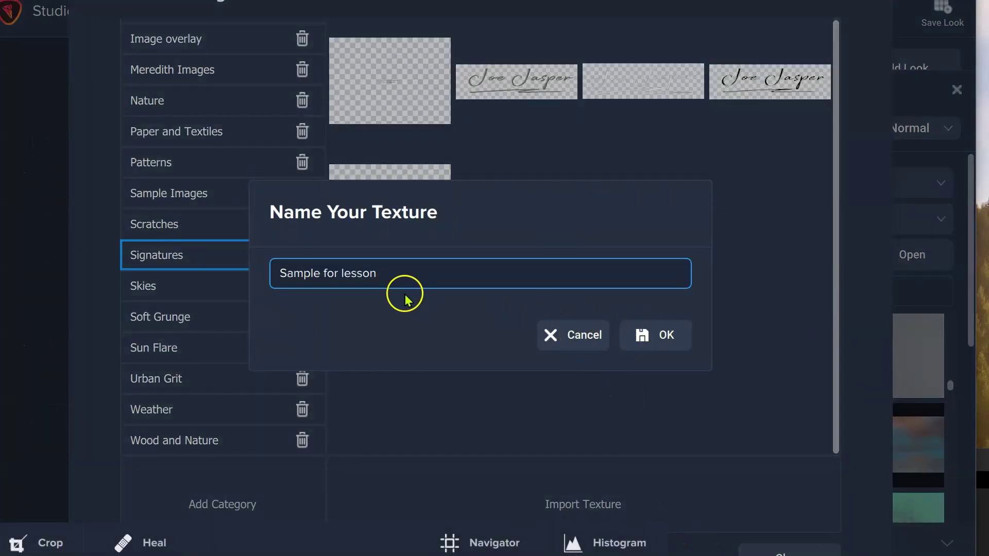
click(666, 336)
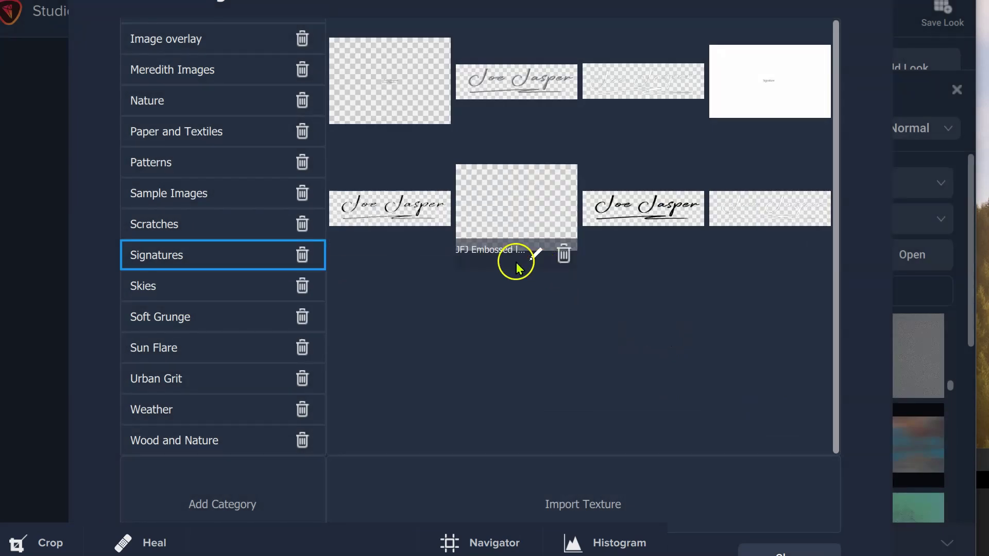
mouse_move(505, 254)
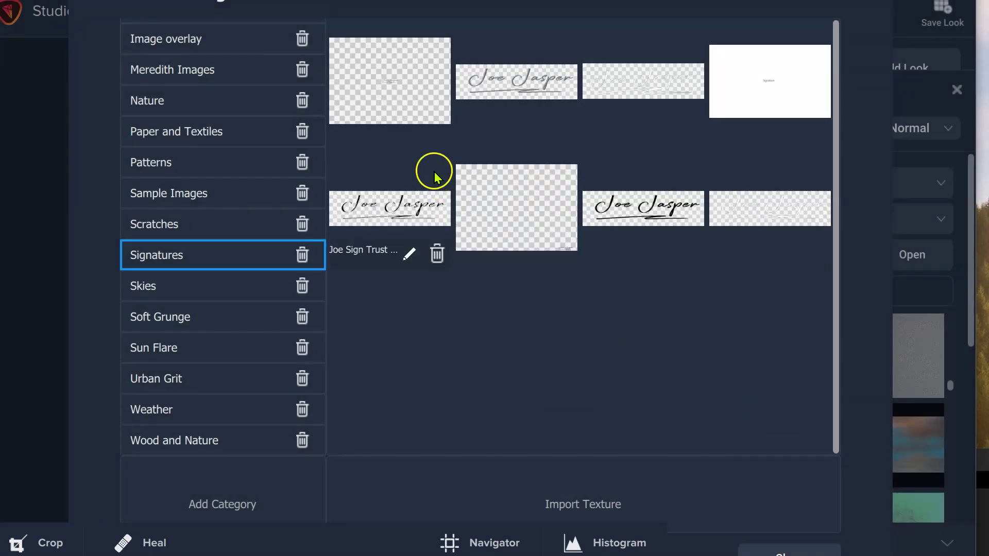
mouse_move(772, 78)
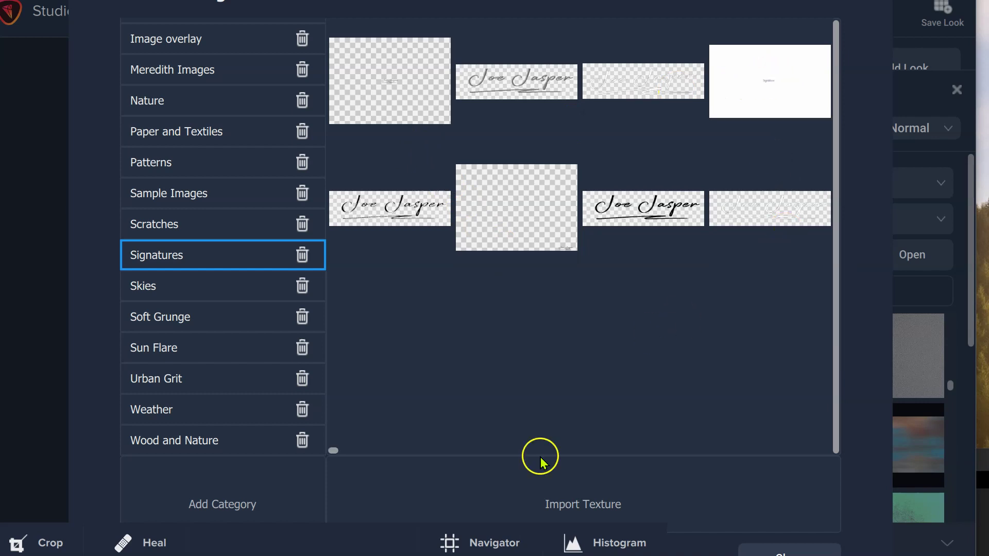
mouse_move(402, 195)
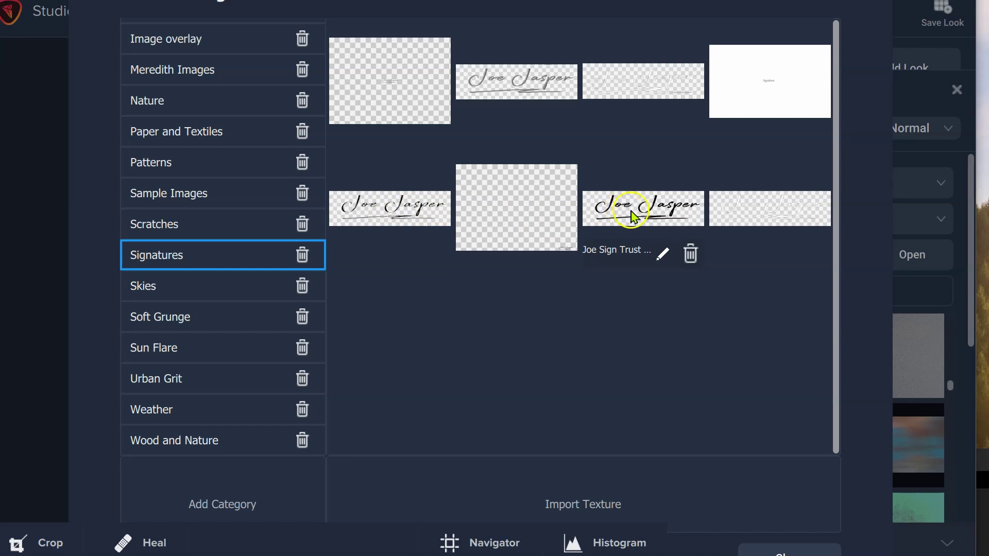
mouse_move(405, 123)
mouse_move(724, 111)
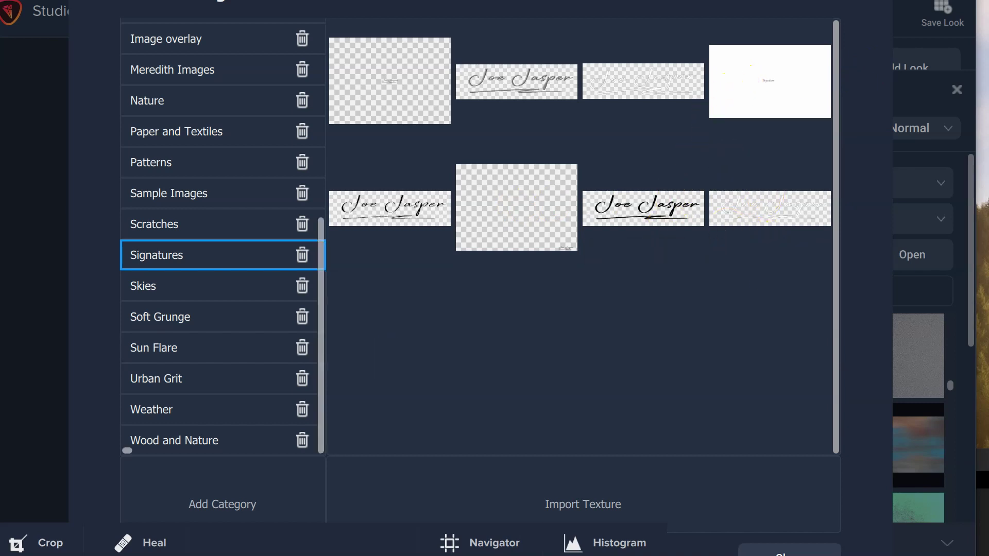
click(766, 552)
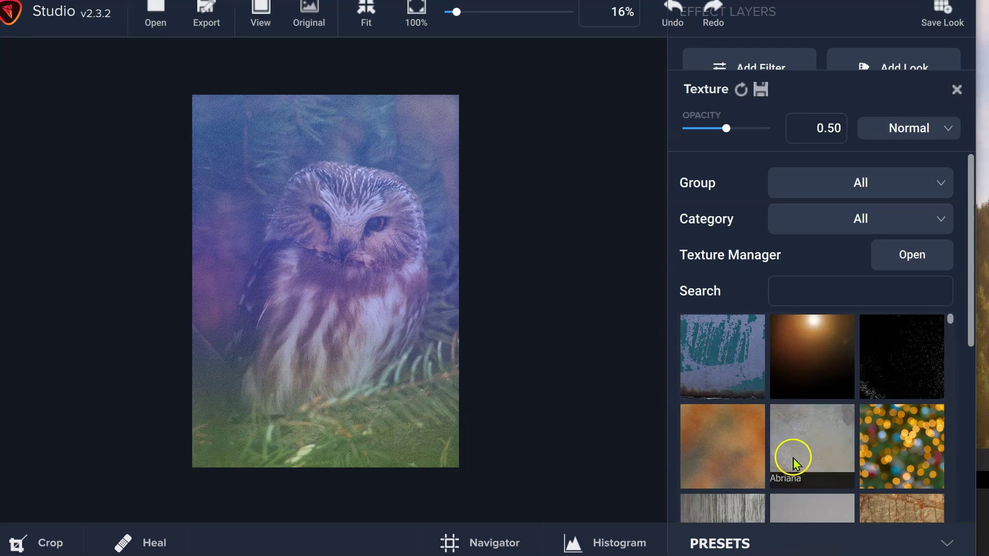
Step: Filter the textures to the Signatures category and apply the Sample for lesson texture to the owl photo
click(867, 221)
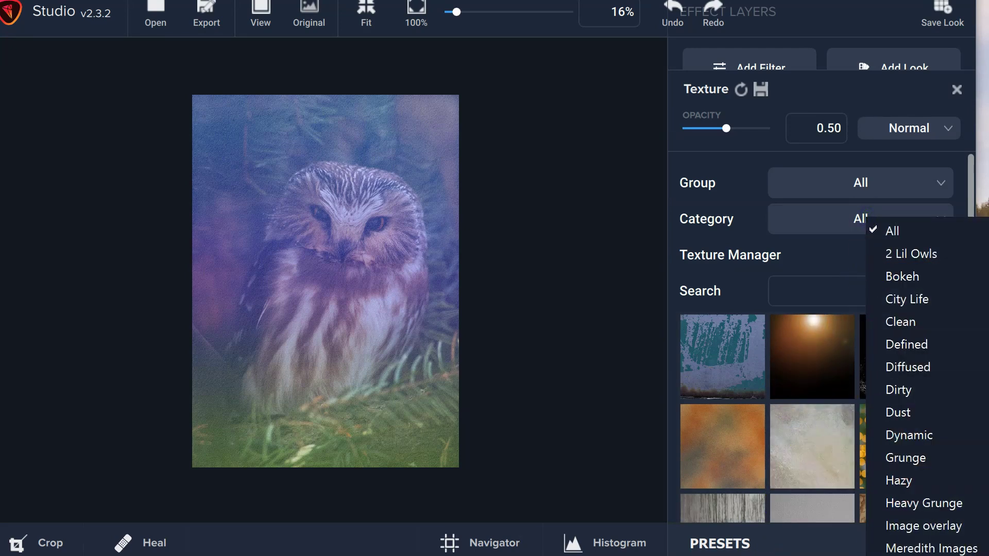
key(Return)
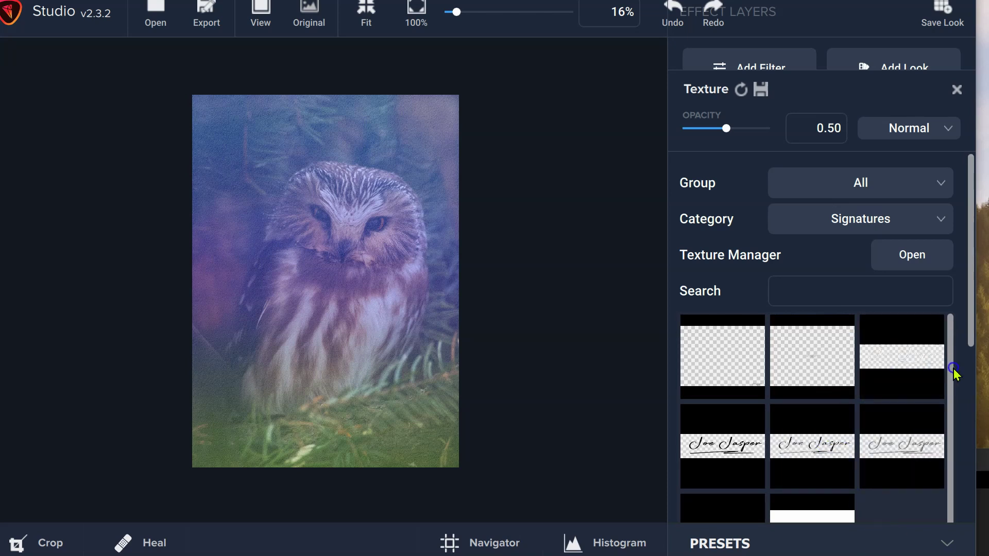
drag(952, 368, 956, 426)
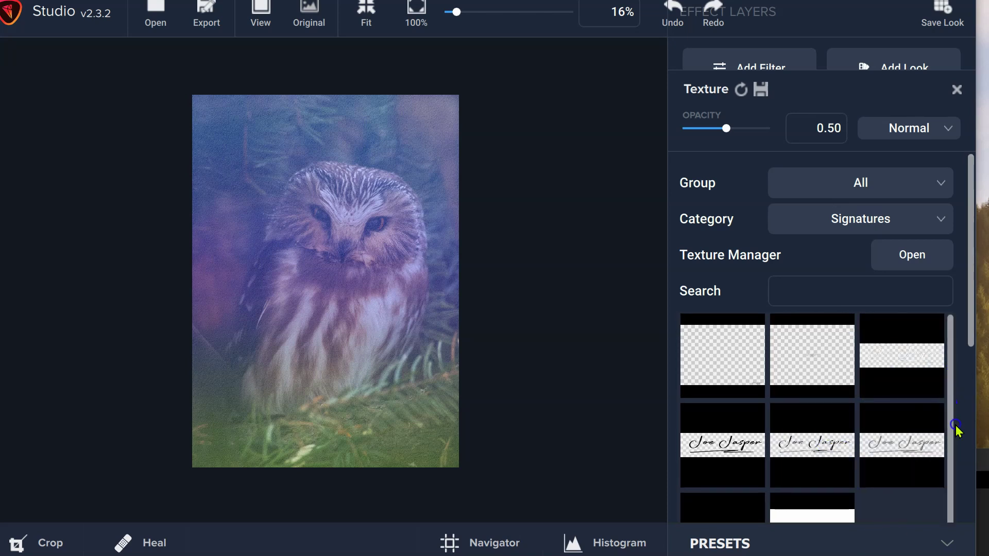
click(821, 516)
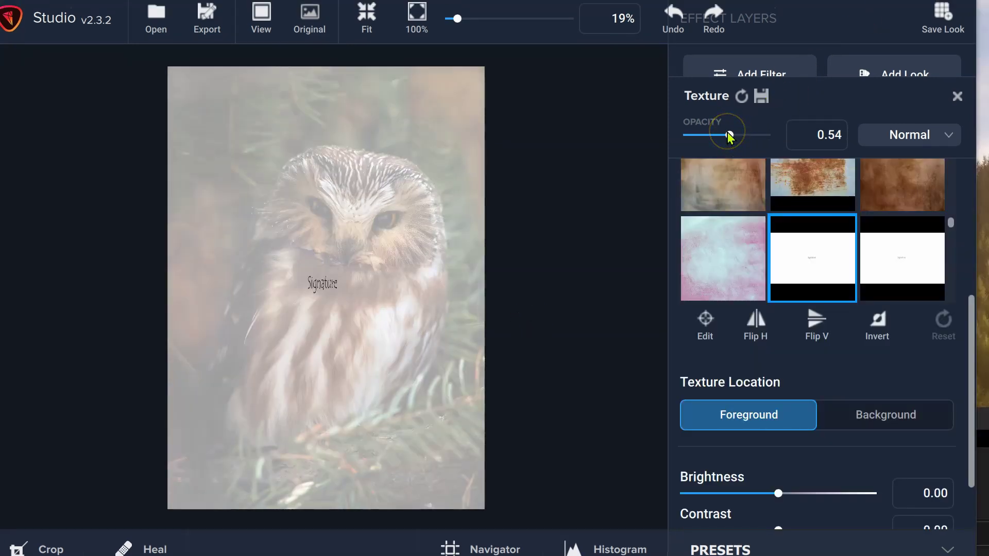
Step: Set the signature texture's opacity to 1.00 and its blending mode to Linear Burn
drag(730, 136, 773, 140)
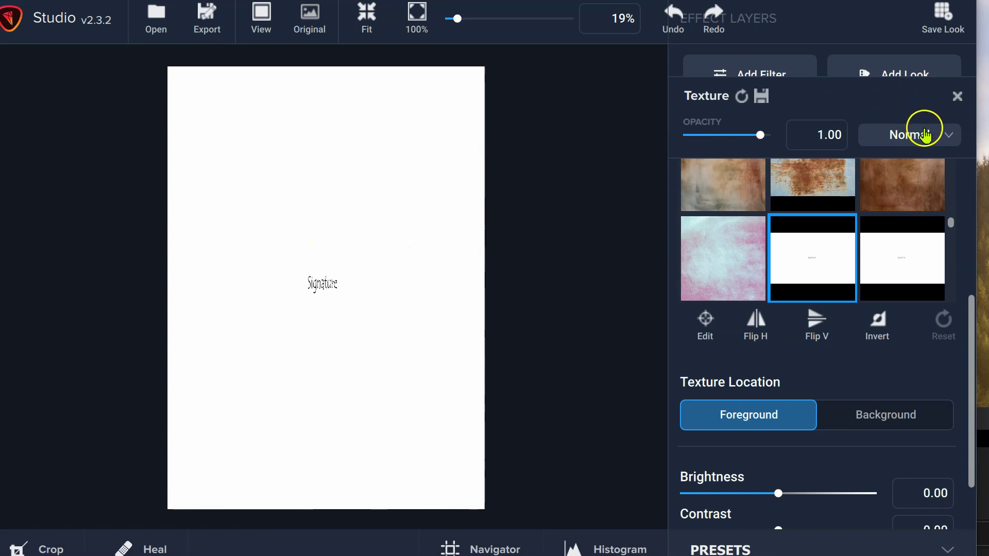
click(948, 138)
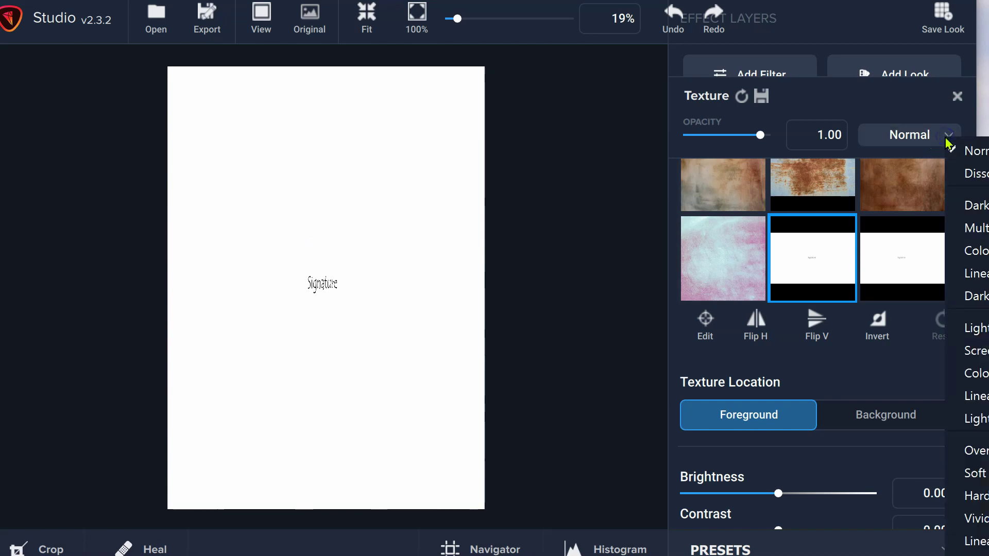
click(985, 274)
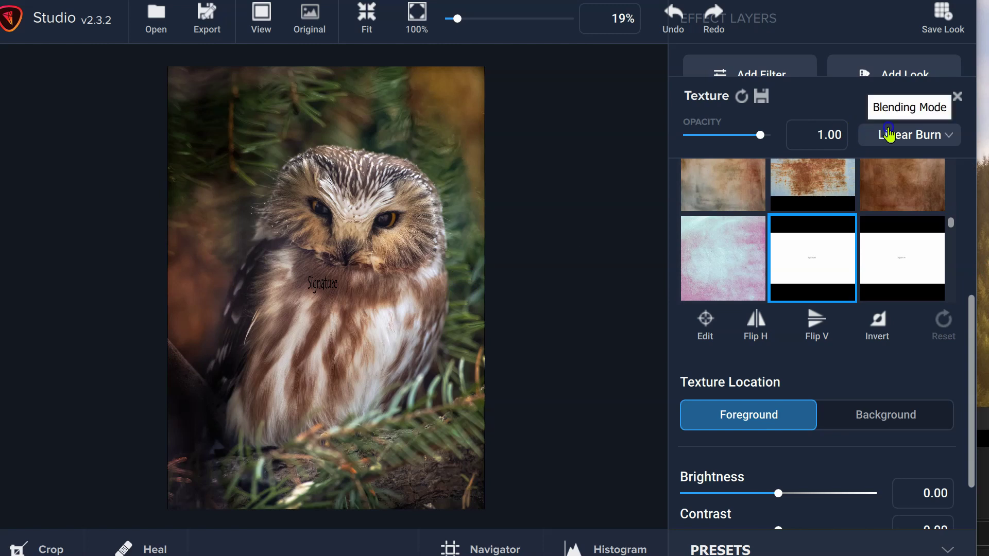
click(426, 330)
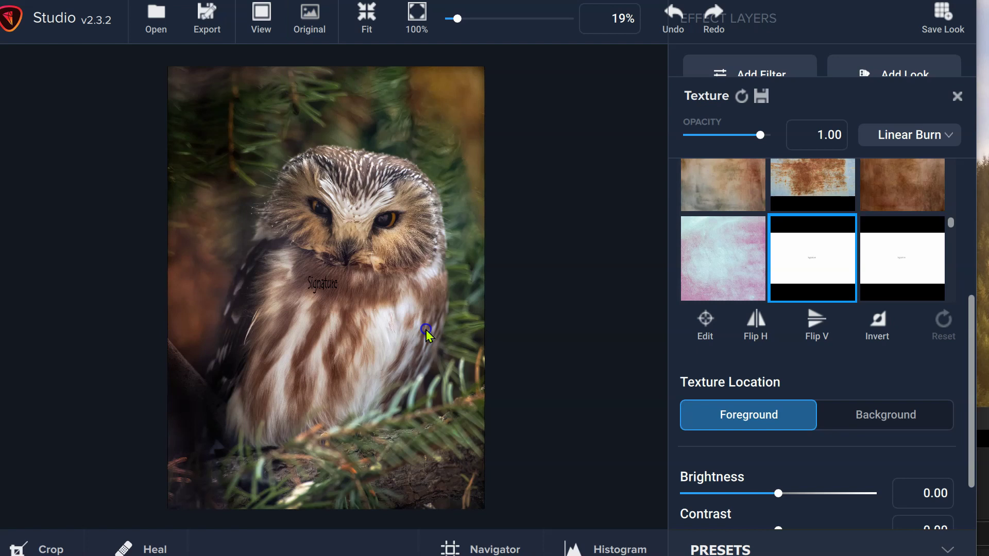
click(425, 329)
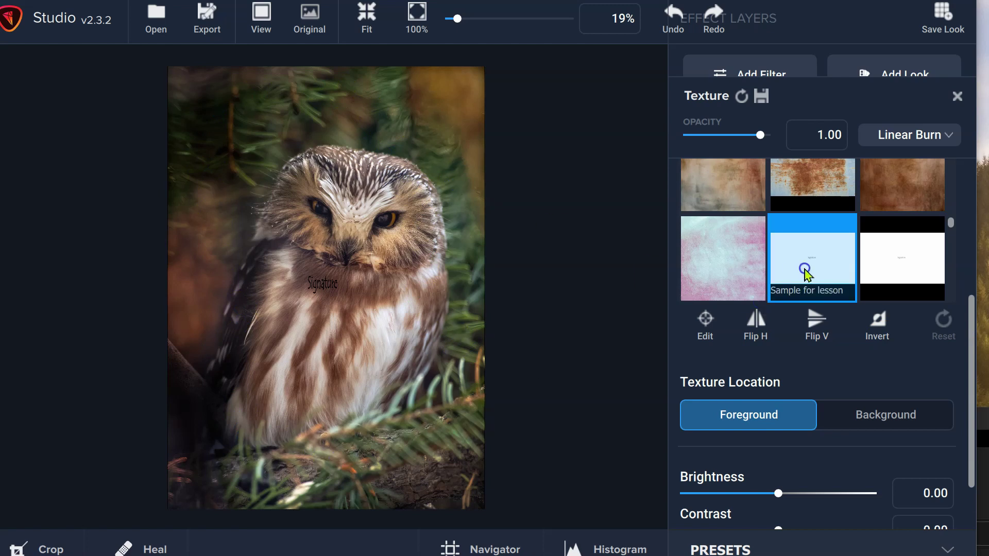
Step: Edit the signature texture with a Free aspect ratio and stretch it horizontally beyond both sides of the photo
click(705, 325)
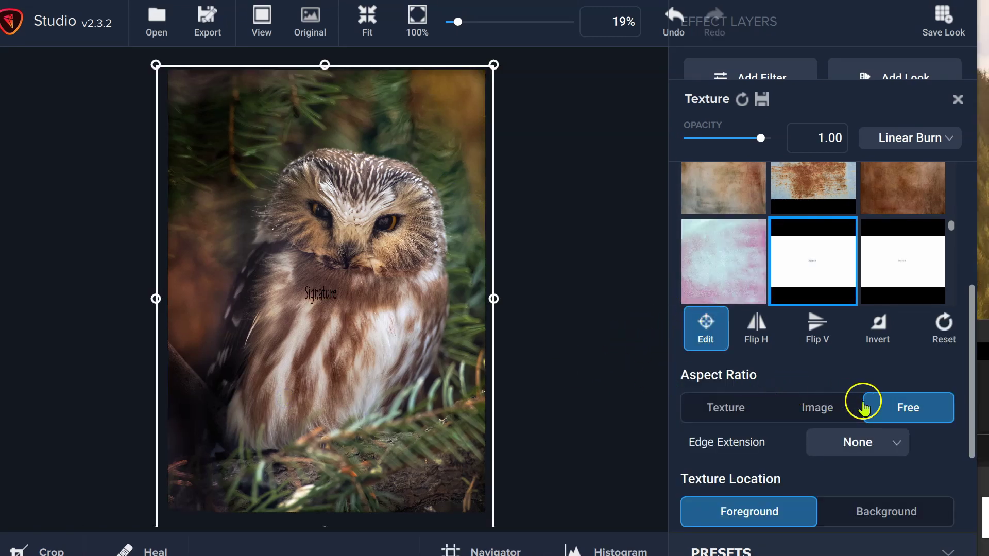
click(888, 409)
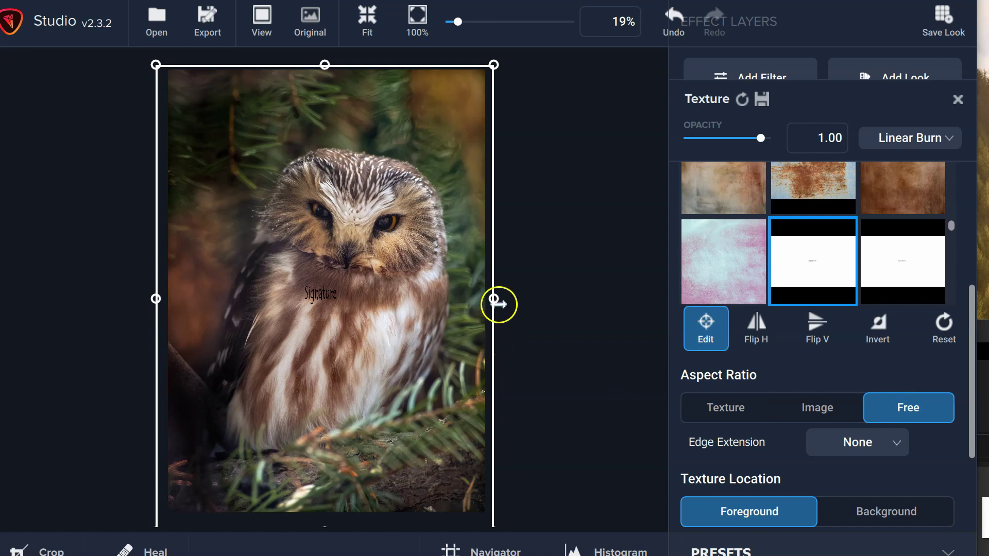
drag(497, 301, 589, 314)
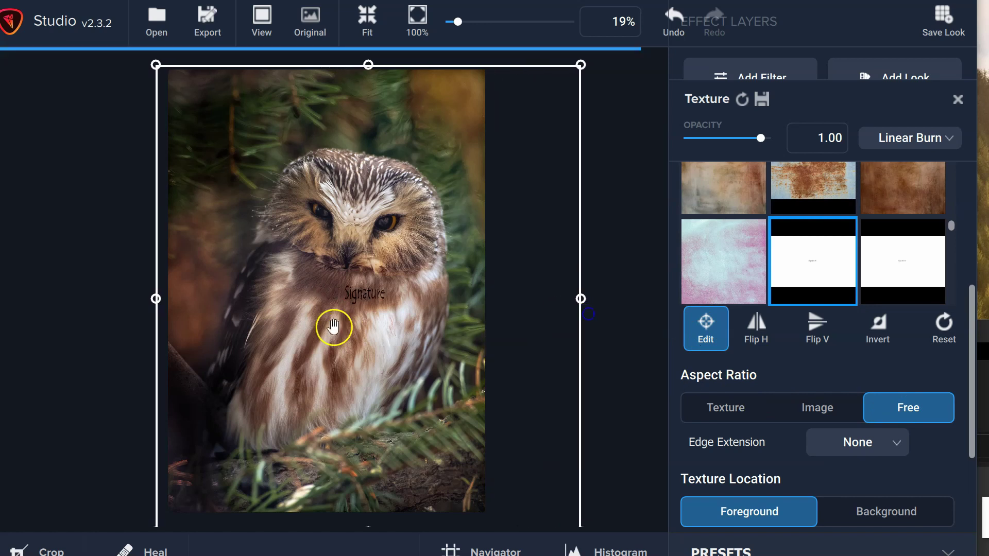
drag(157, 299, 77, 299)
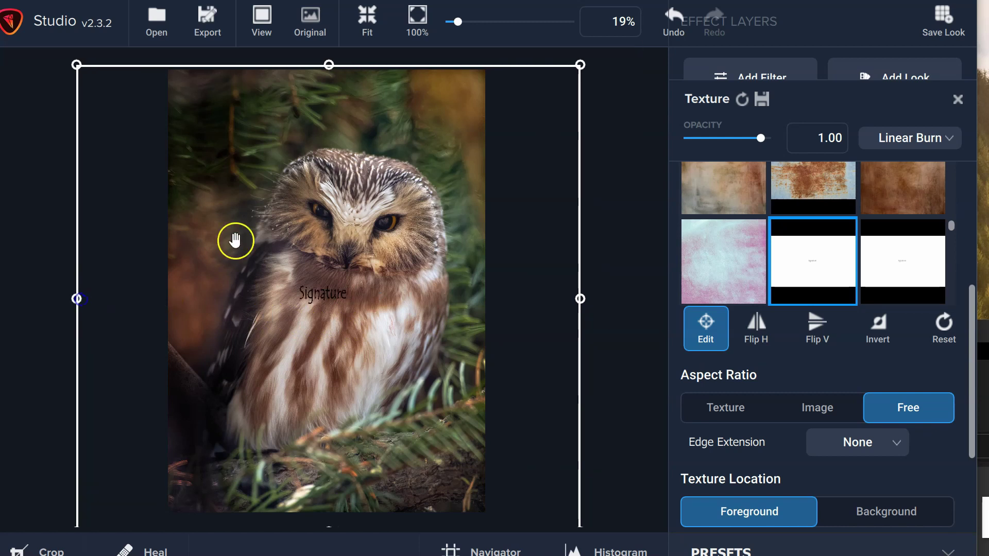
Step: Reduce the signature texture's height, widen it slightly and reposition it so the signature sits on the owl's chest
drag(330, 72, 326, 127)
drag(377, 330, 380, 294)
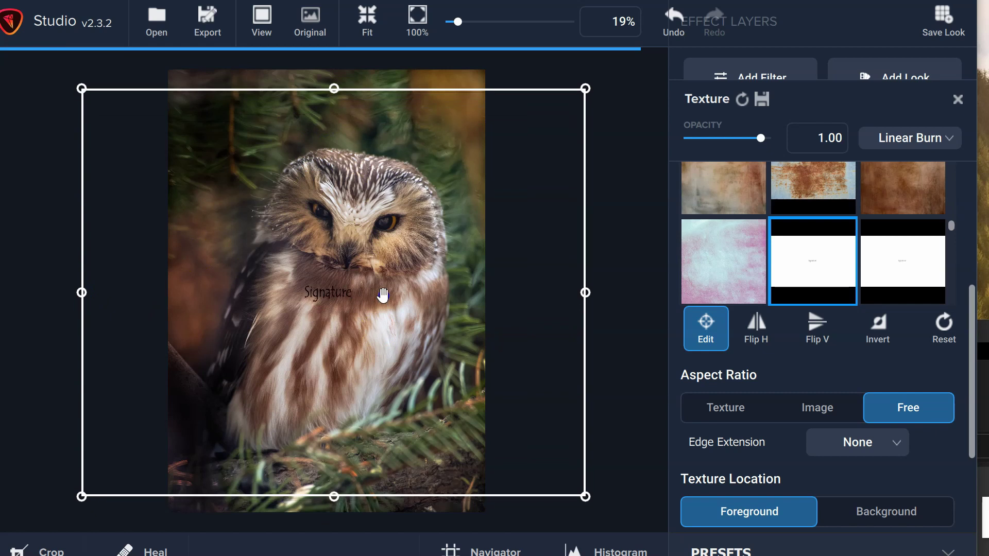
drag(338, 496, 338, 462)
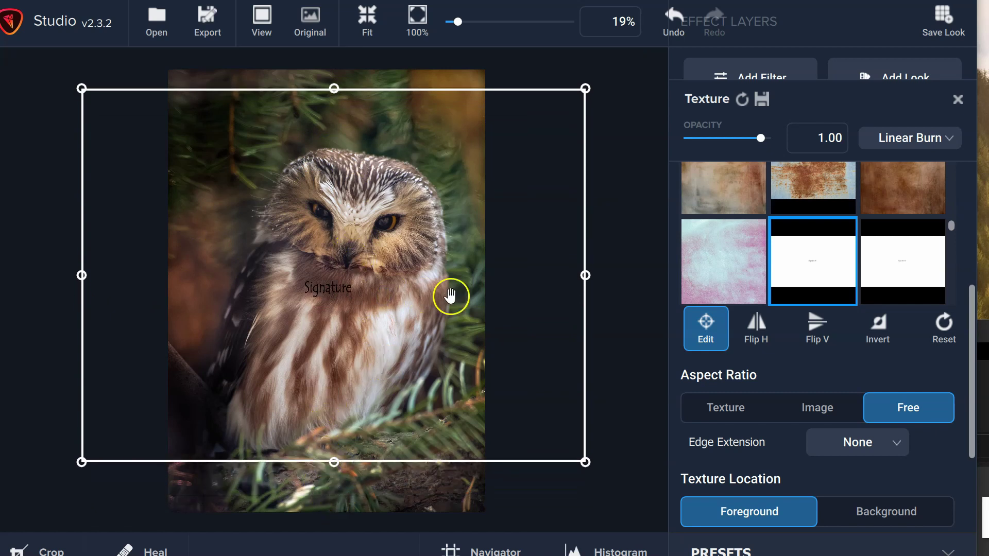
drag(585, 275, 607, 273)
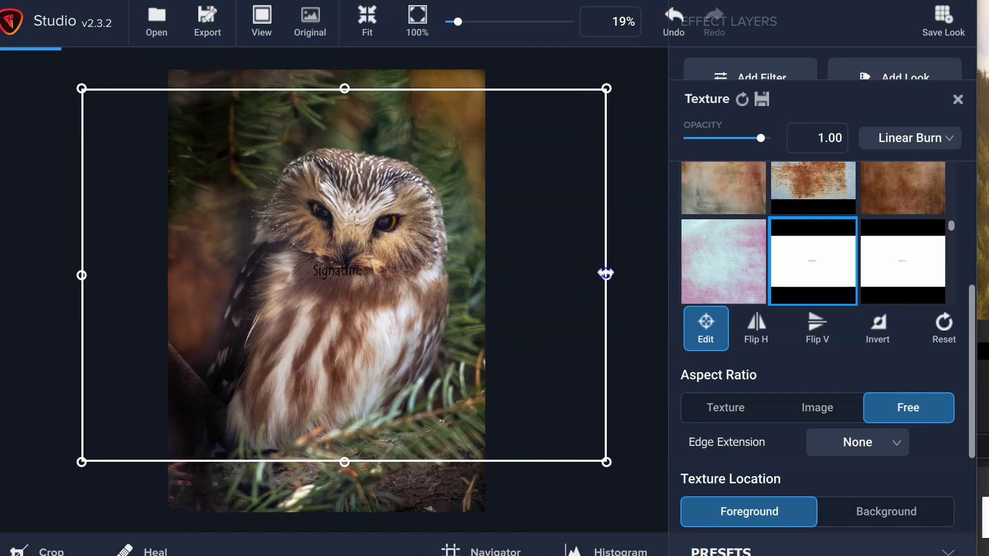
drag(477, 287, 419, 328)
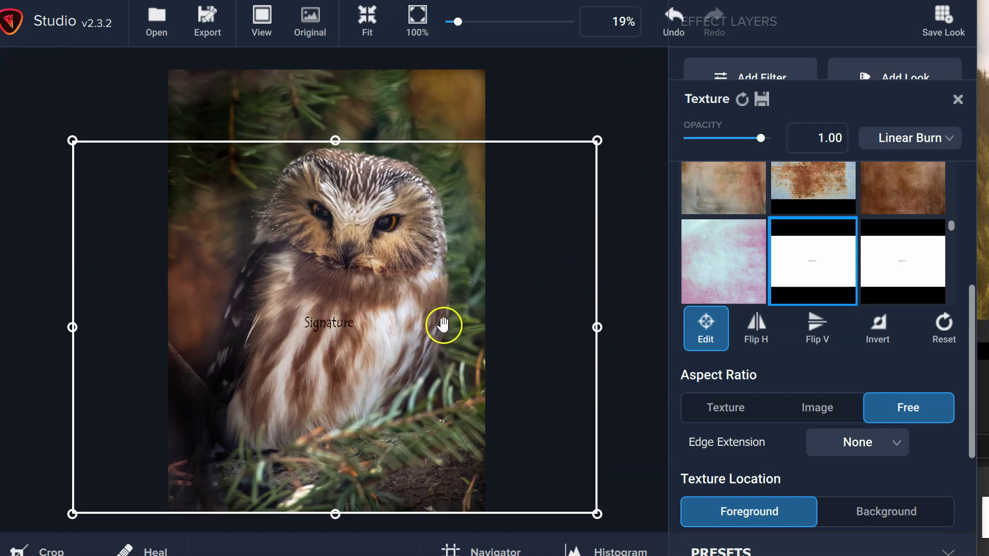
Step: Enlarge the signature texture's frame well beyond all four sides of the owl photo
drag(457, 22, 455, 23)
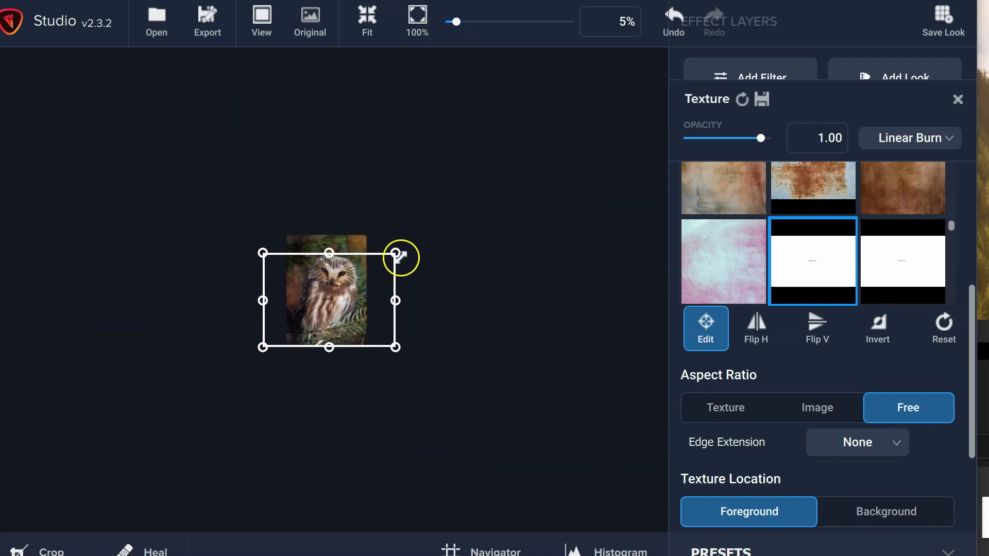
drag(395, 253, 476, 200)
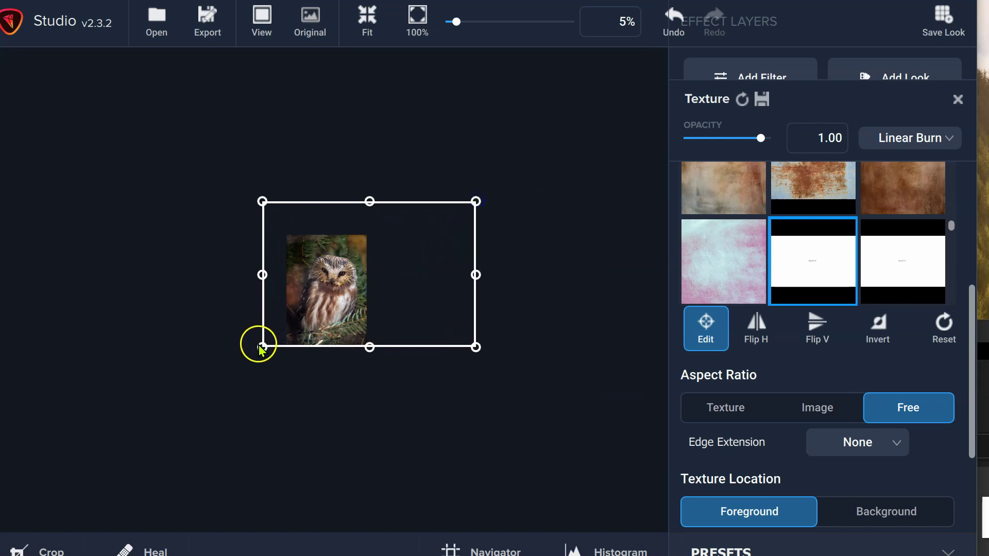
drag(262, 348, 165, 389)
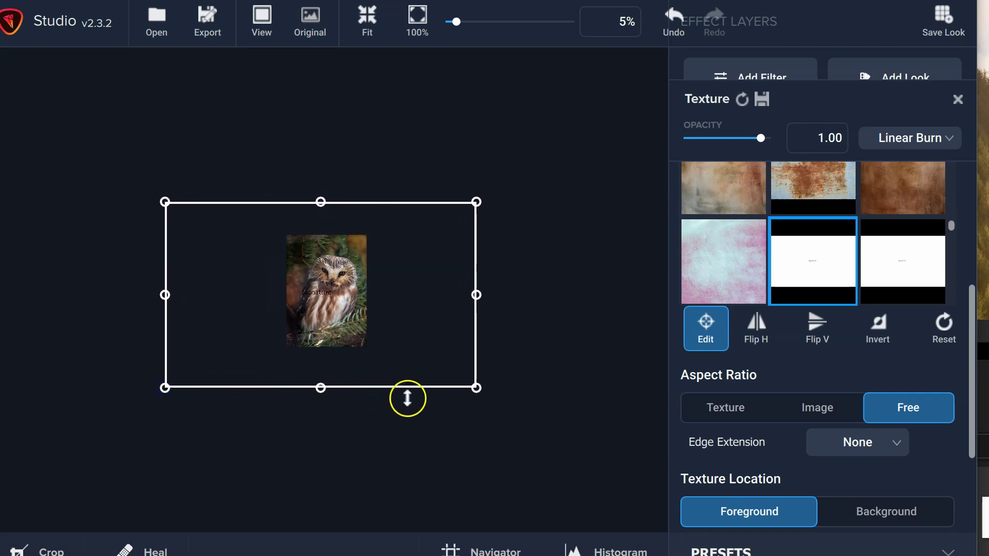
drag(320, 202, 327, 170)
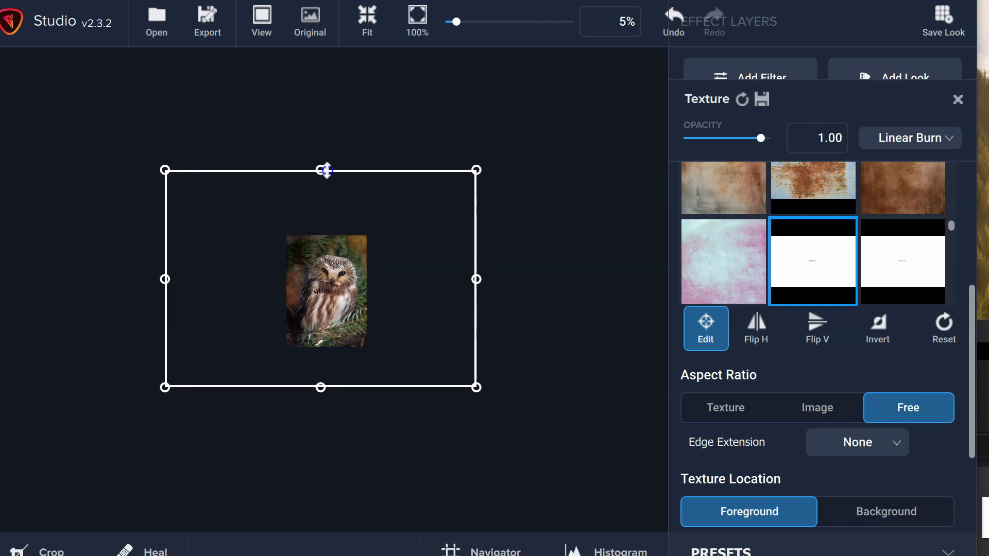
Step: Move the enlarged signature over the owl's beak and close the Texture settings
drag(332, 306, 337, 288)
click(367, 15)
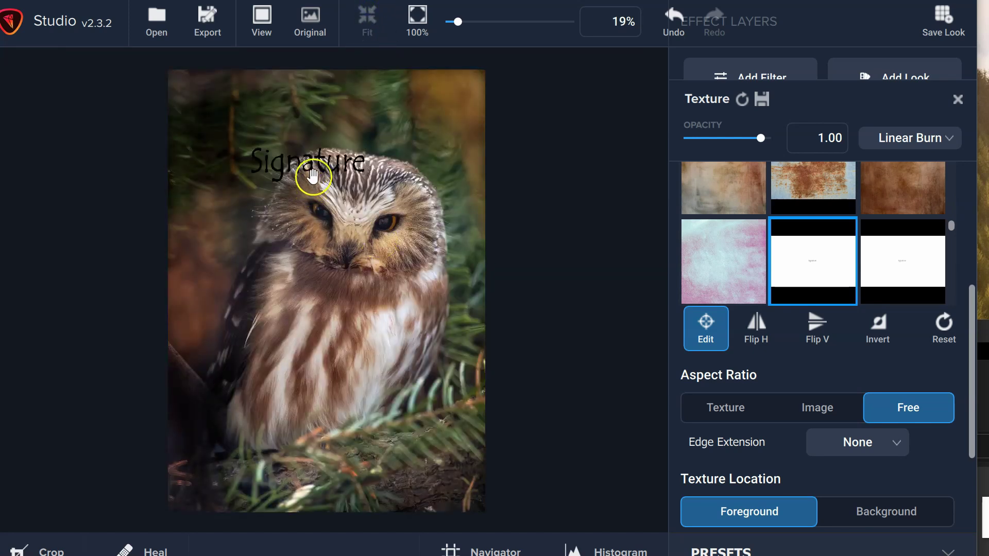
mouse_move(316, 188)
mouse_down()
mouse_move(327, 211)
mouse_move(315, 239)
mouse_move(349, 248)
mouse_move(354, 264)
mouse_up()
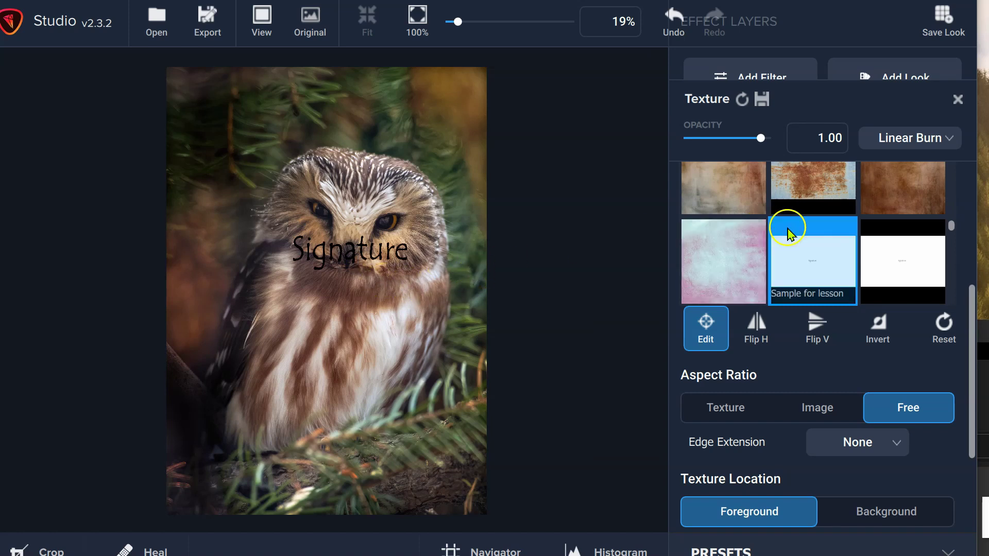
click(954, 100)
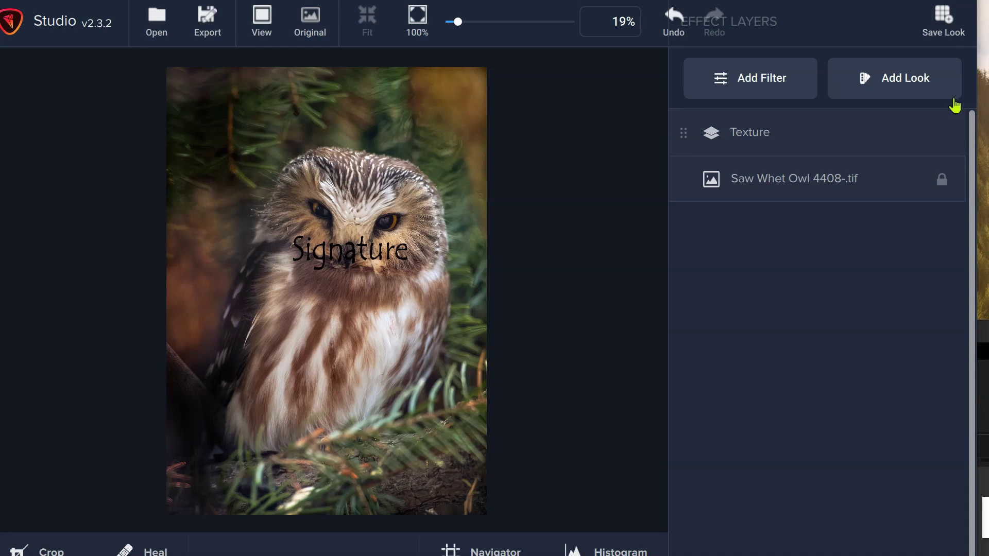
Step: Export the inverted white-on-black signature image as a TIFF named Sample W on B for lesson-studio.tiff
mouse_move(934, 128)
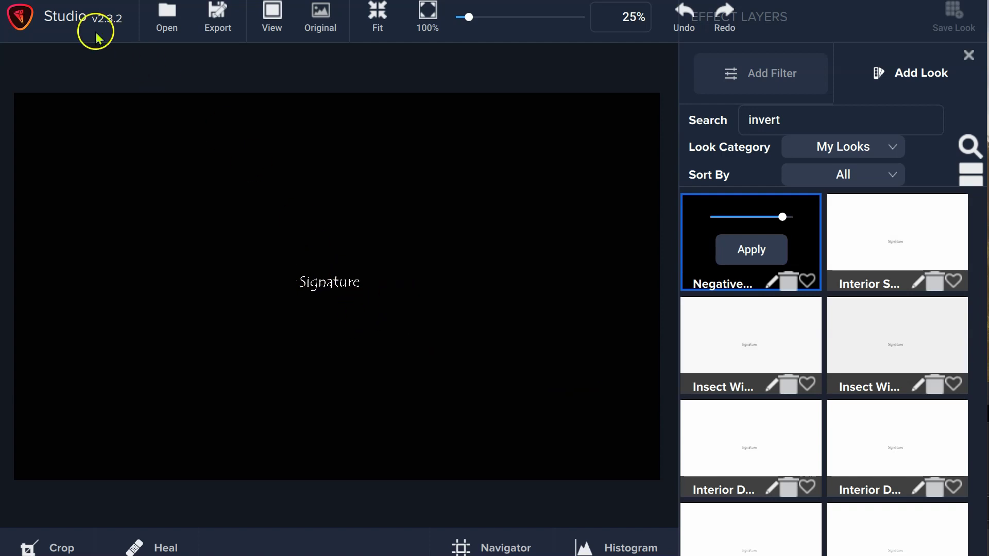
click(24, 17)
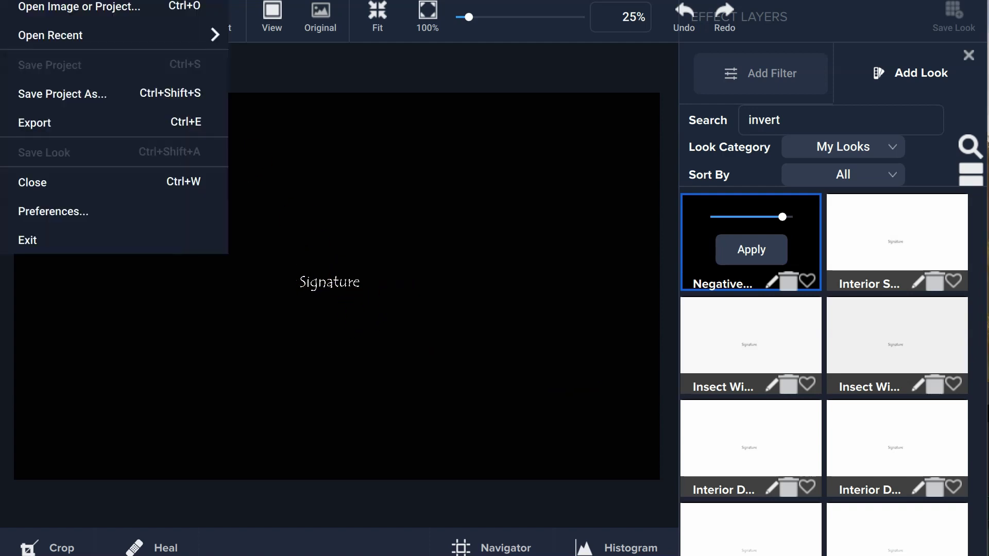
click(62, 122)
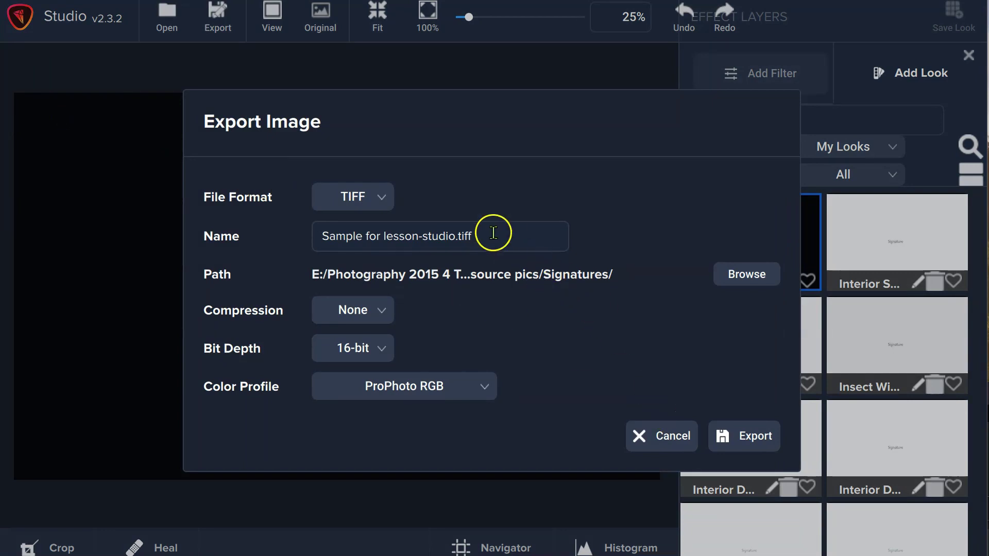
click(365, 236)
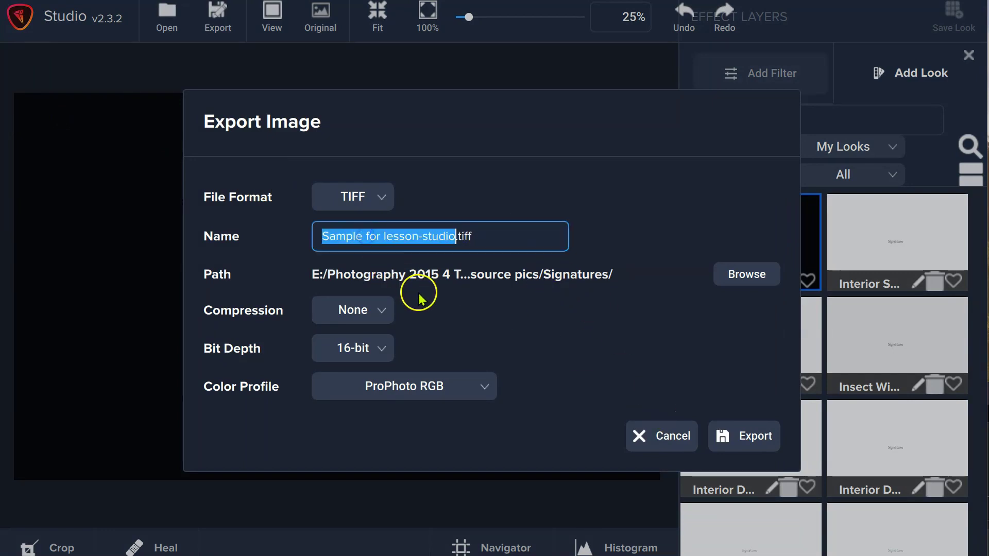
click(368, 233)
text(W on B)
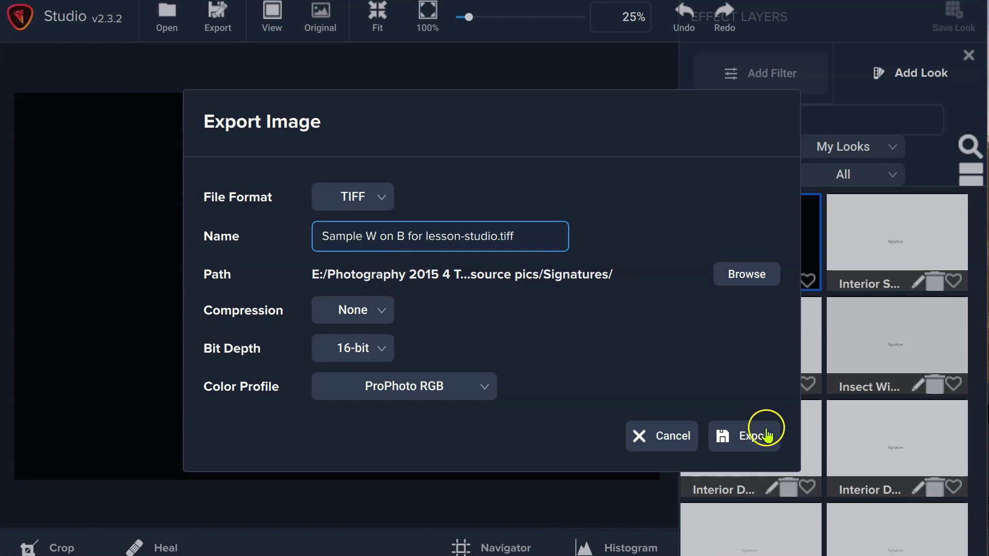
click(750, 435)
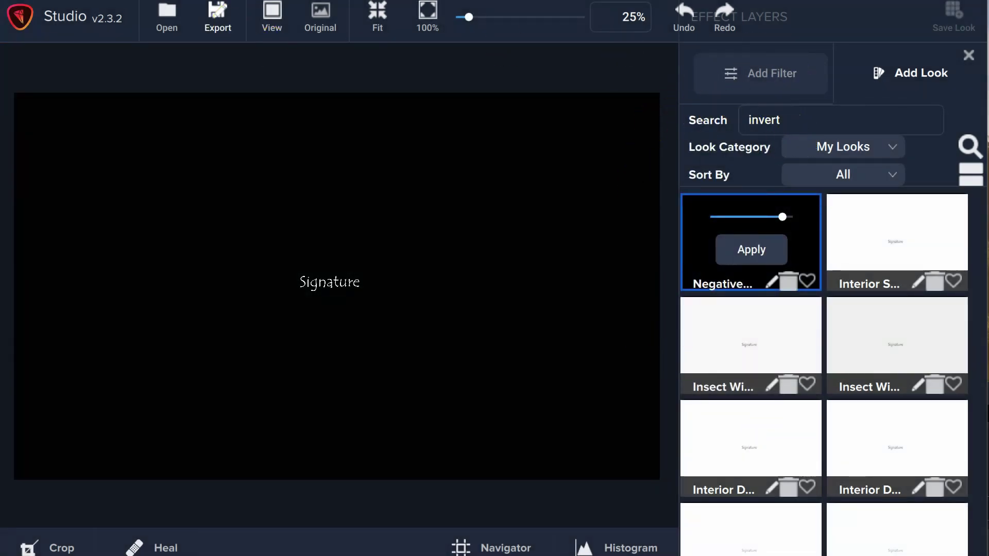
Step: Close the signature image and open the recent file Saw Whet Owl 4408-.tif
click(21, 17)
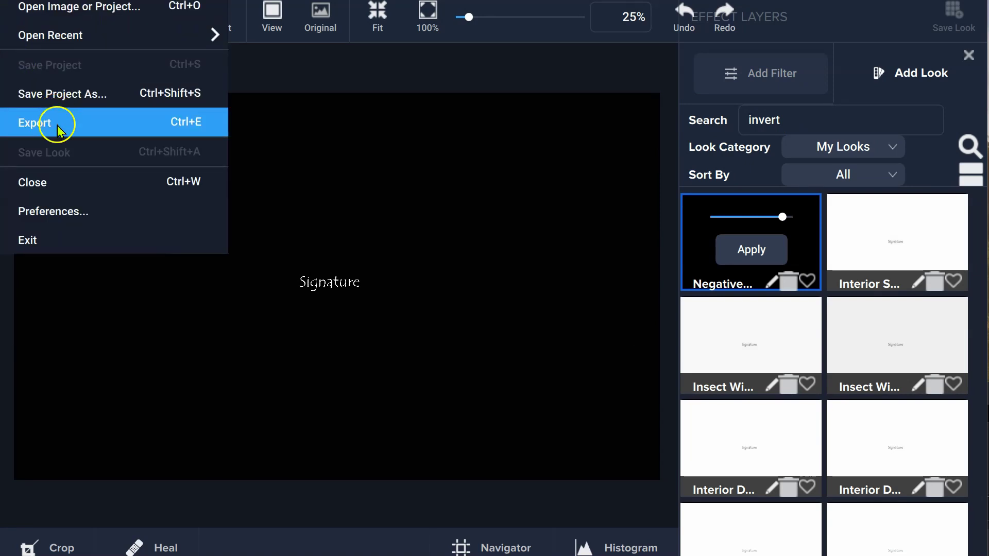
click(66, 183)
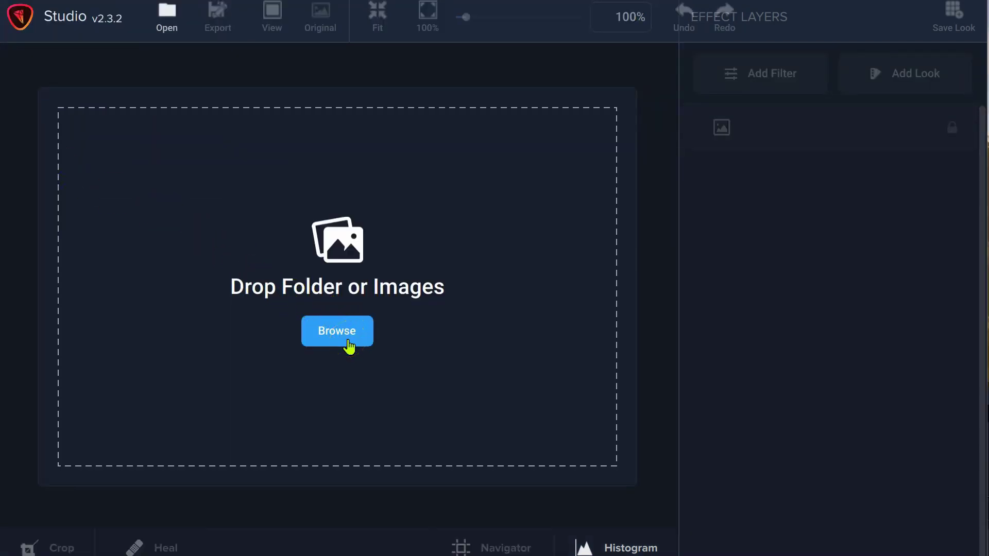
click(302, 263)
key(alt+f)
mouse_move(52, 36)
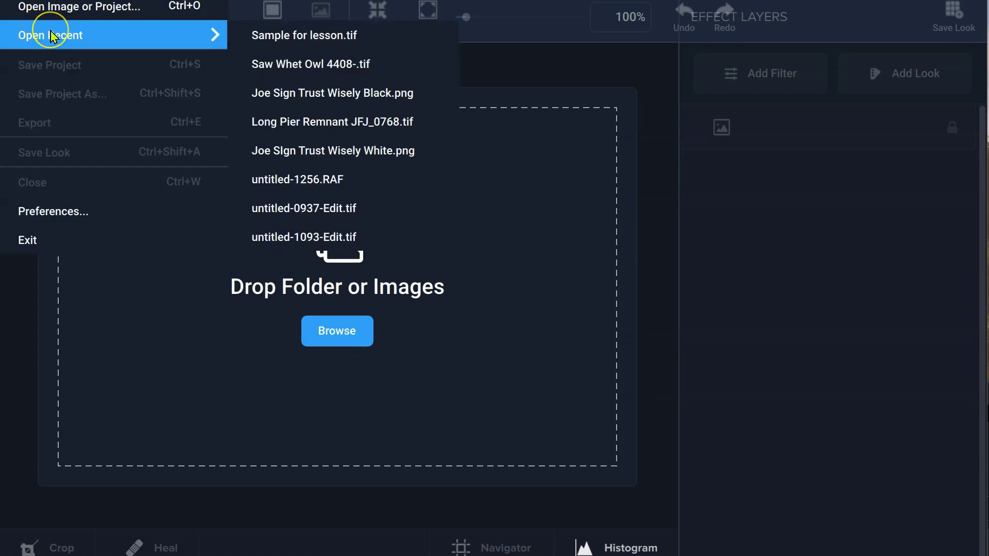
click(278, 64)
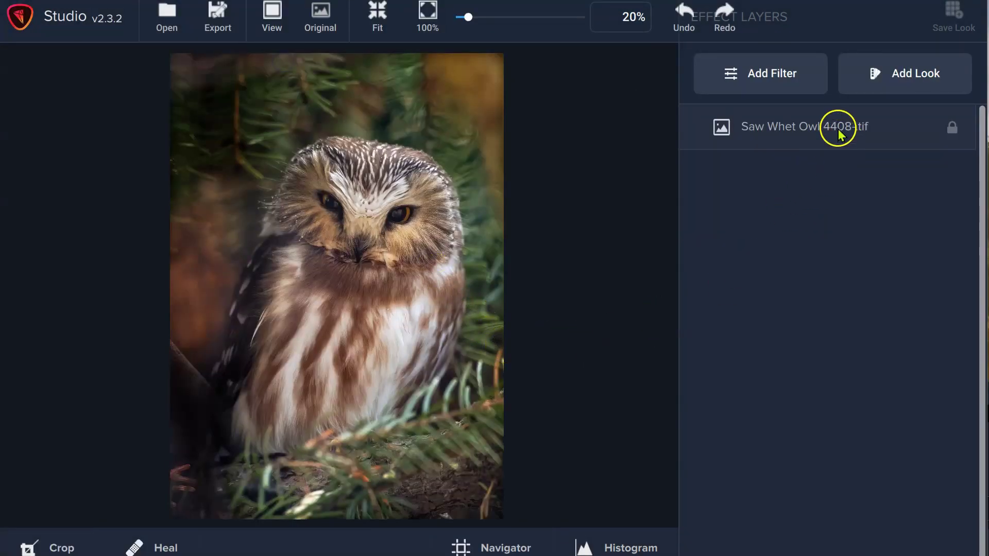
Step: Add a Texture filter to the owl photo
click(783, 87)
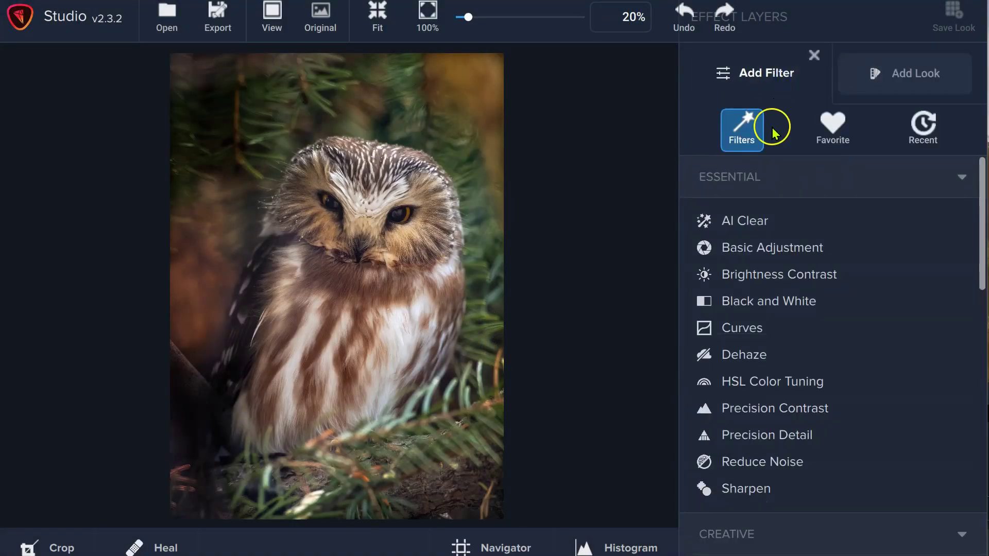
scroll(797, 283, down, 10)
scroll(797, 280, up, 3)
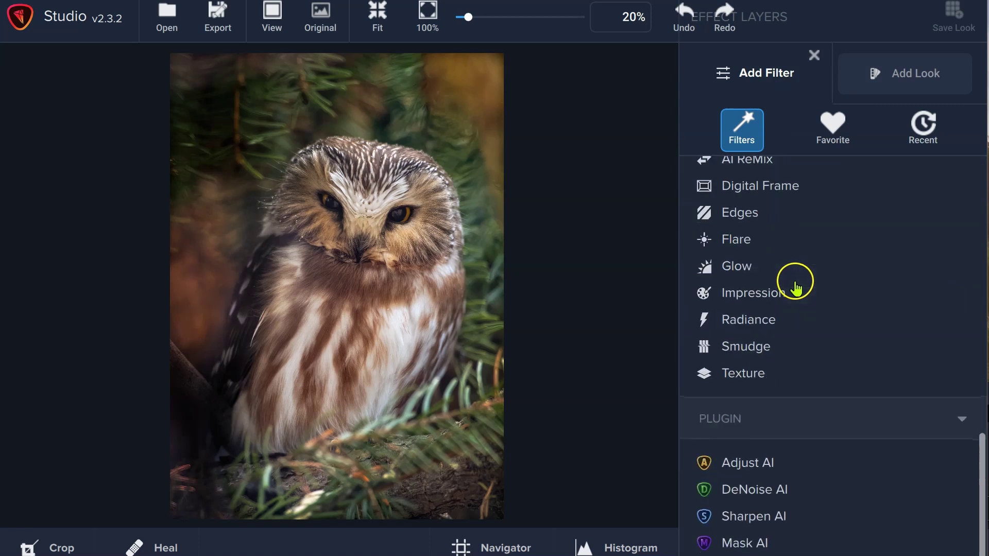
click(758, 376)
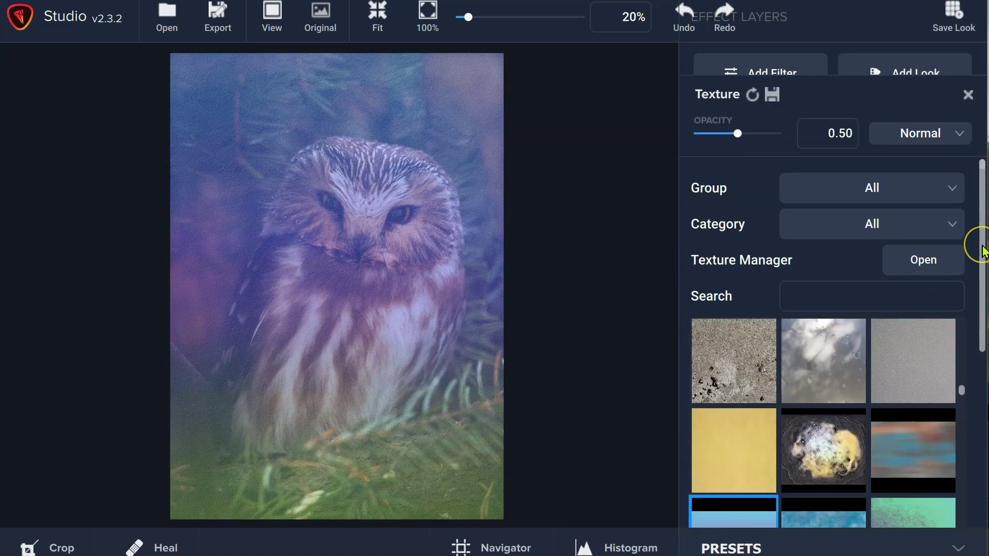
click(932, 225)
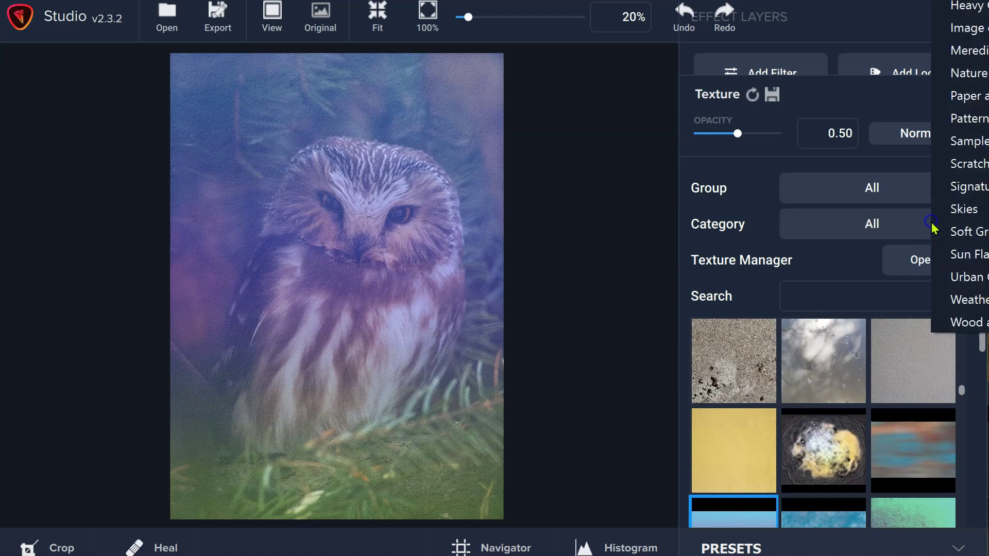
click(825, 264)
Step: Open the Texture Manager and select the Signatures category
click(919, 267)
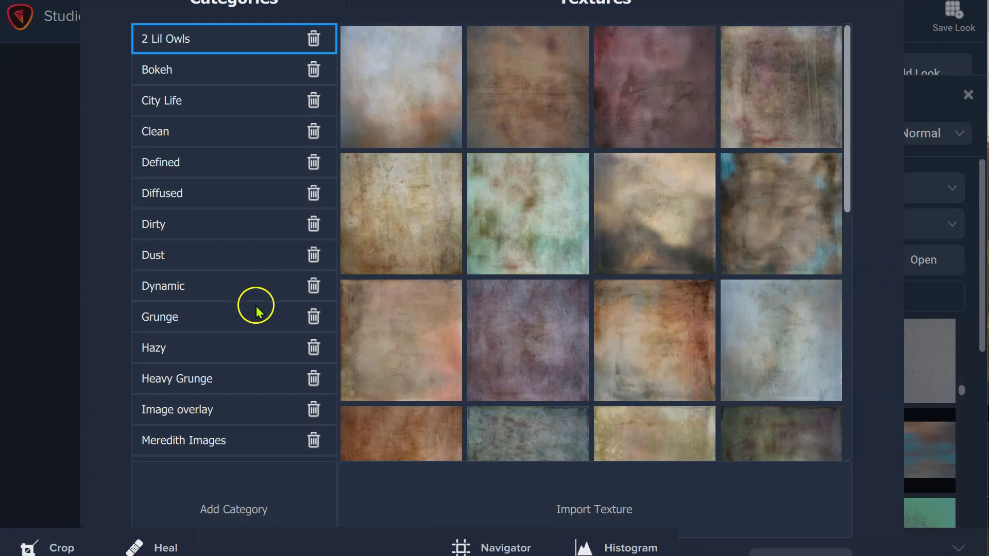
scroll(235, 380, down, 10)
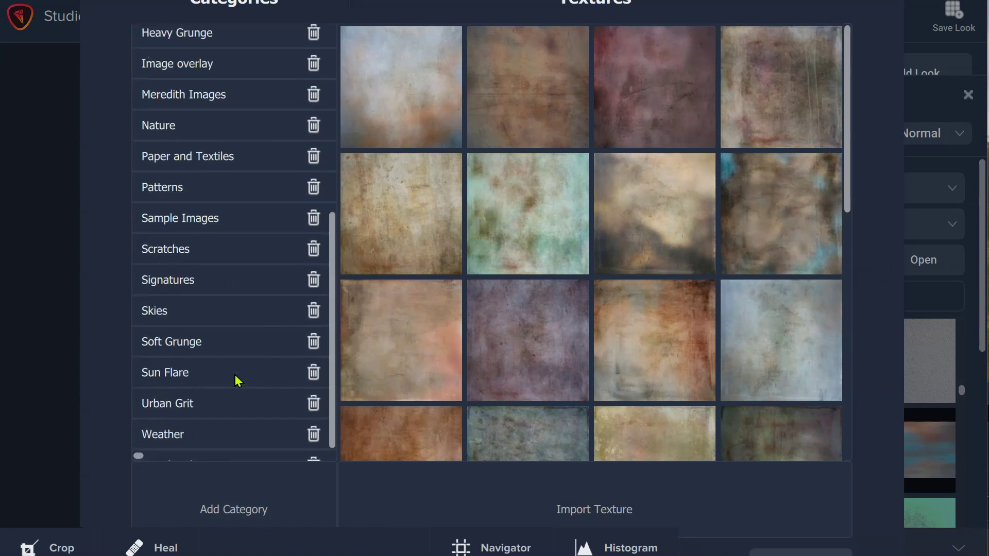
click(221, 264)
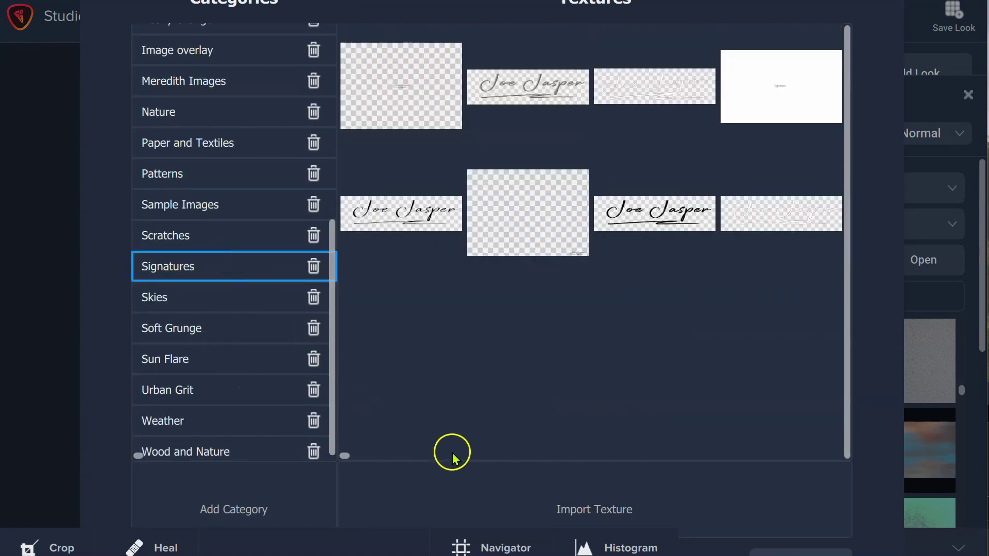
Step: Start importing a texture into the Signatures category and browse to the Signatures folder inside Resource pics
click(579, 501)
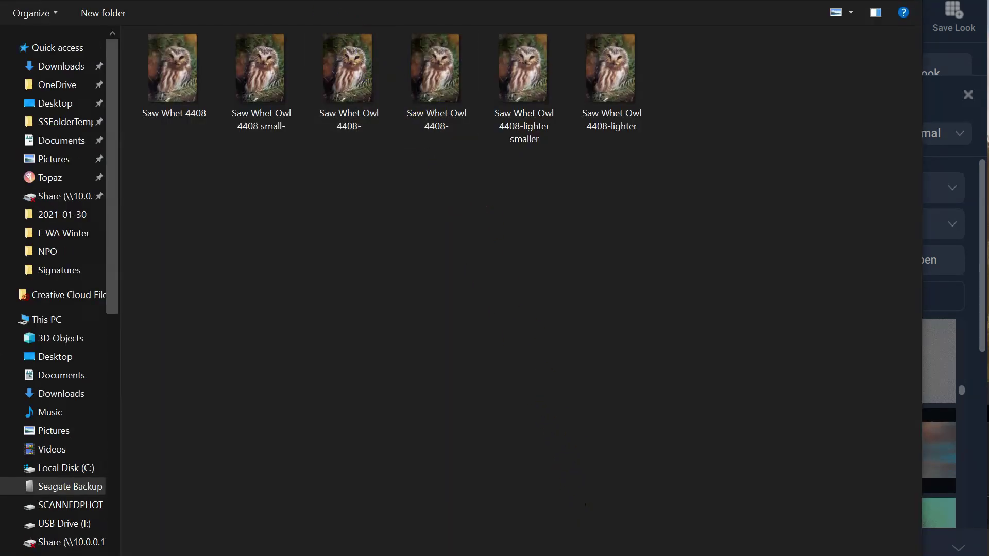
key(alt+Up)
scroll(276, 232, down, 15)
scroll(165, 422, down, 5)
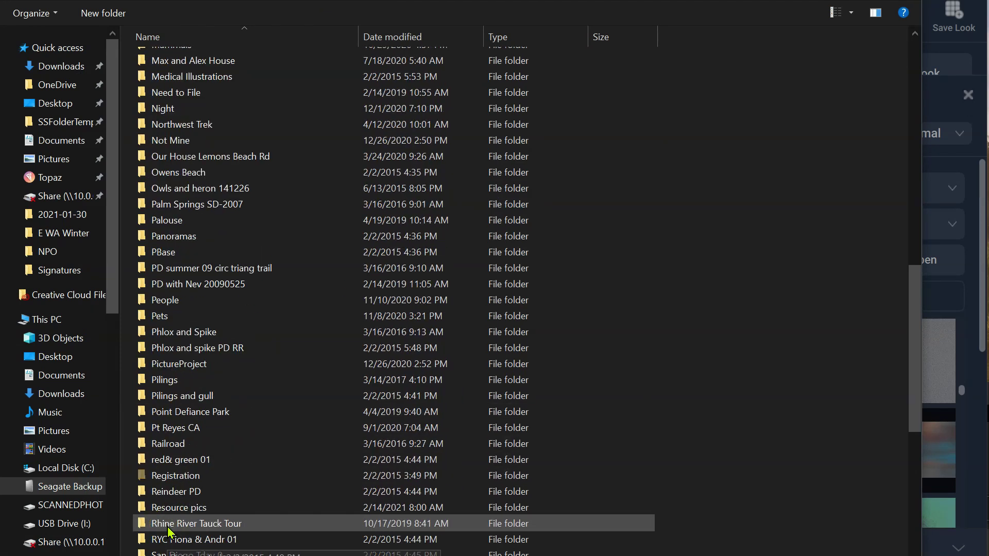
click(178, 510)
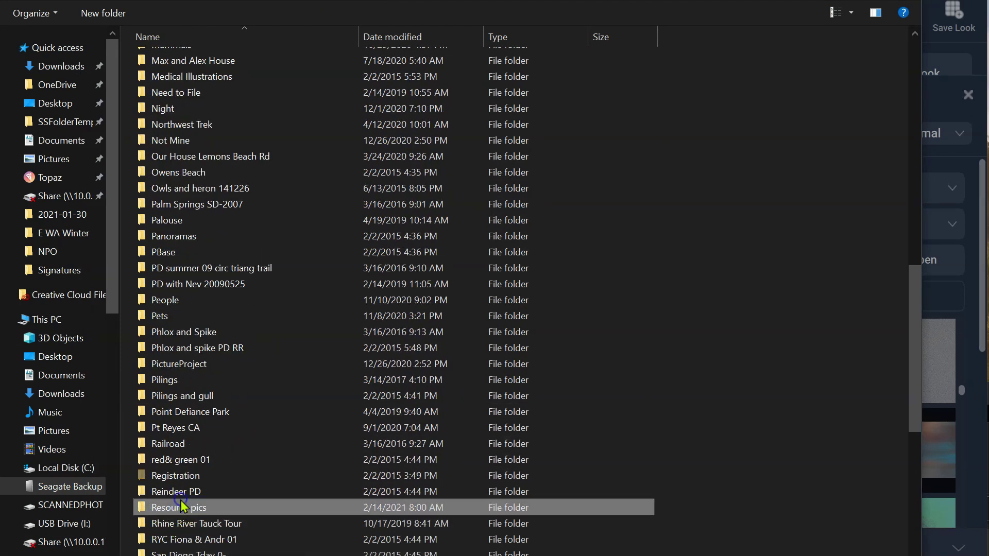
double_click(229, 509)
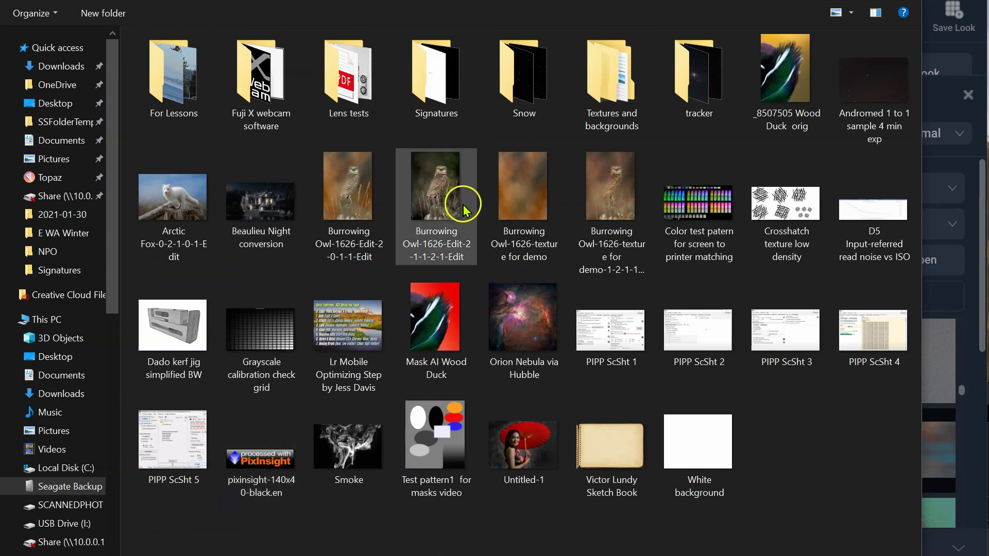
double_click(440, 84)
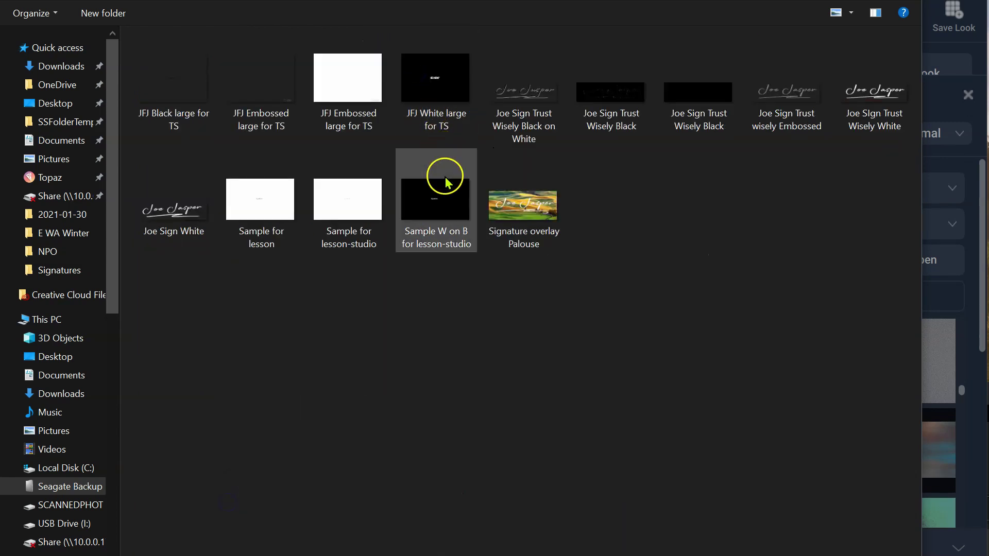
Step: Import Sample W on B for lesson-studio as a texture under its own file name and close the Texture Manager
click(443, 199)
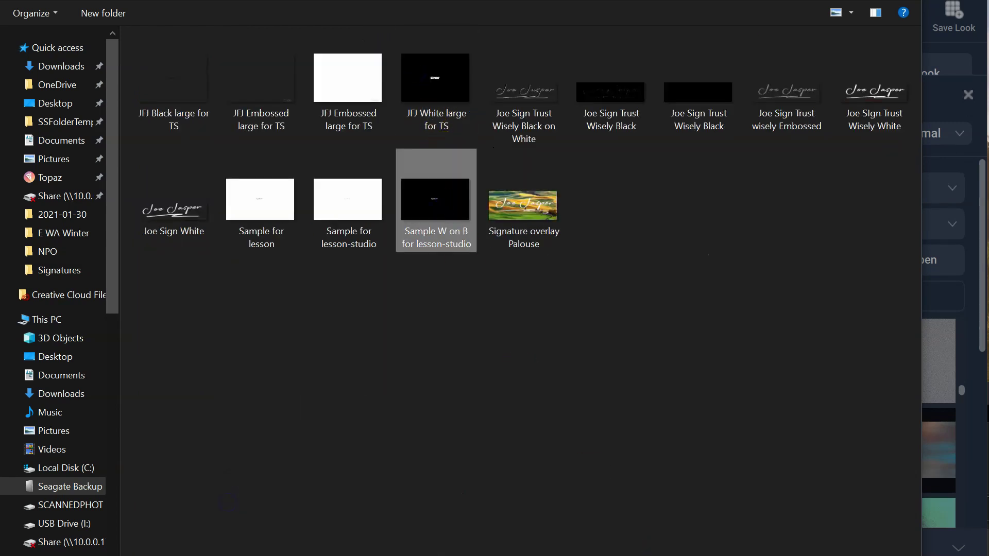
key(Return)
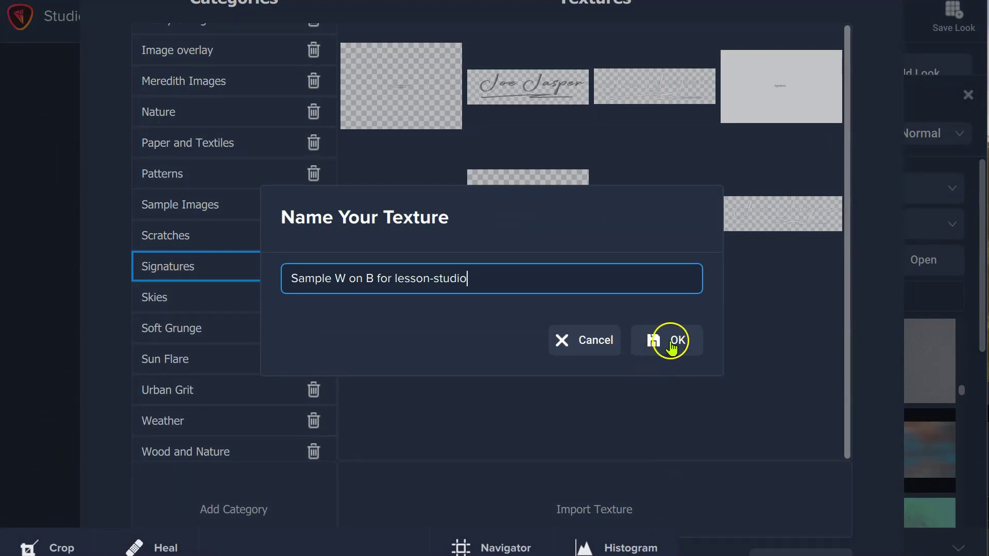
click(665, 342)
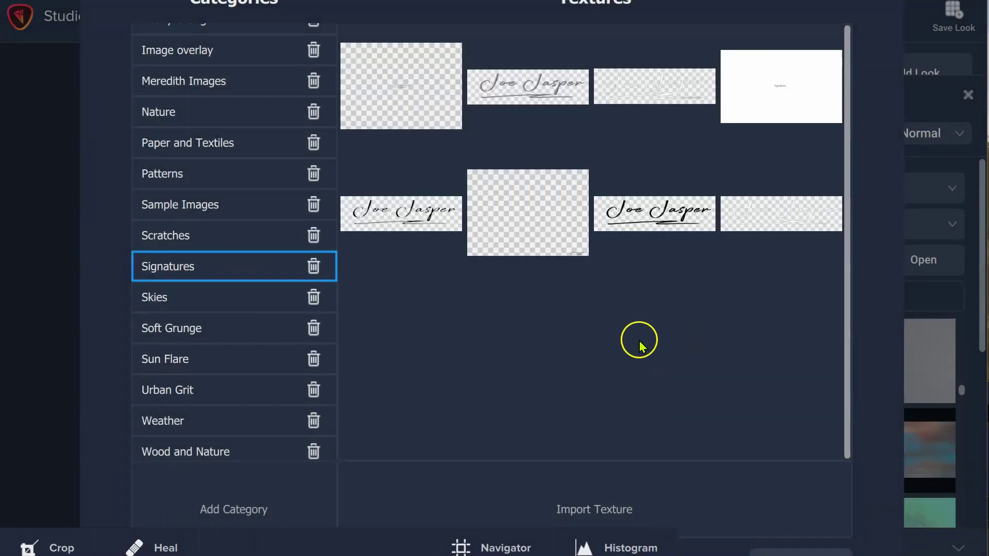
click(397, 240)
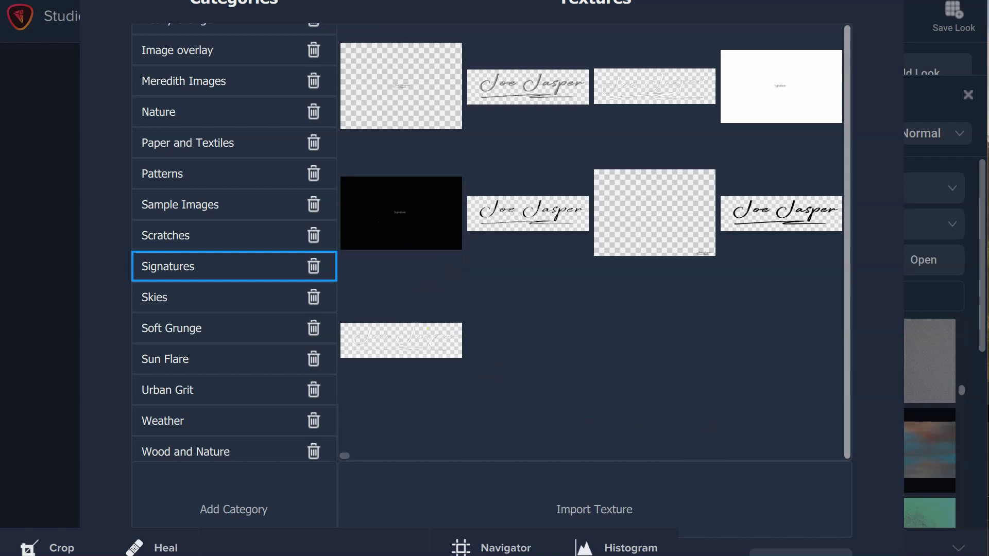
key(Escape)
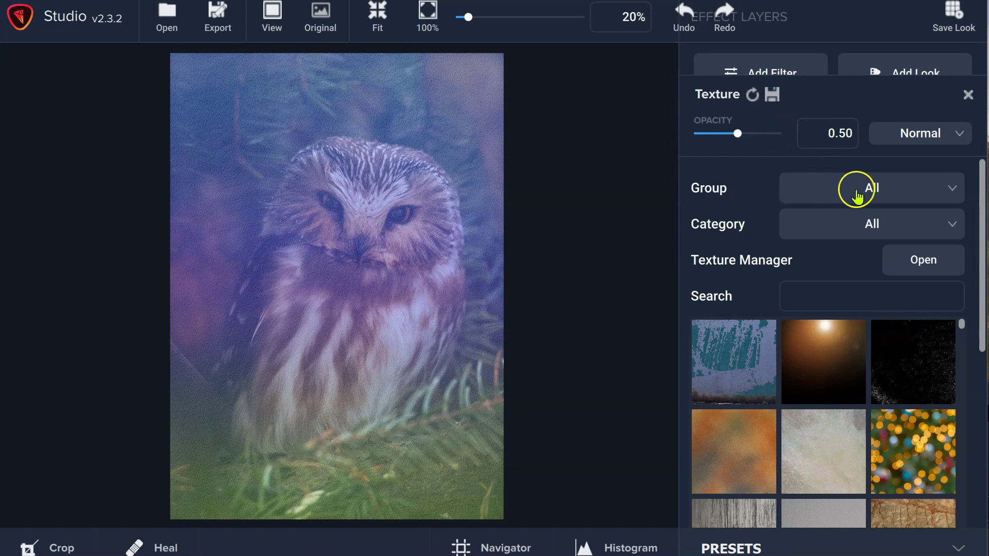
Step: Filter the Texture filter's thumbnails to the Signatures category
click(876, 227)
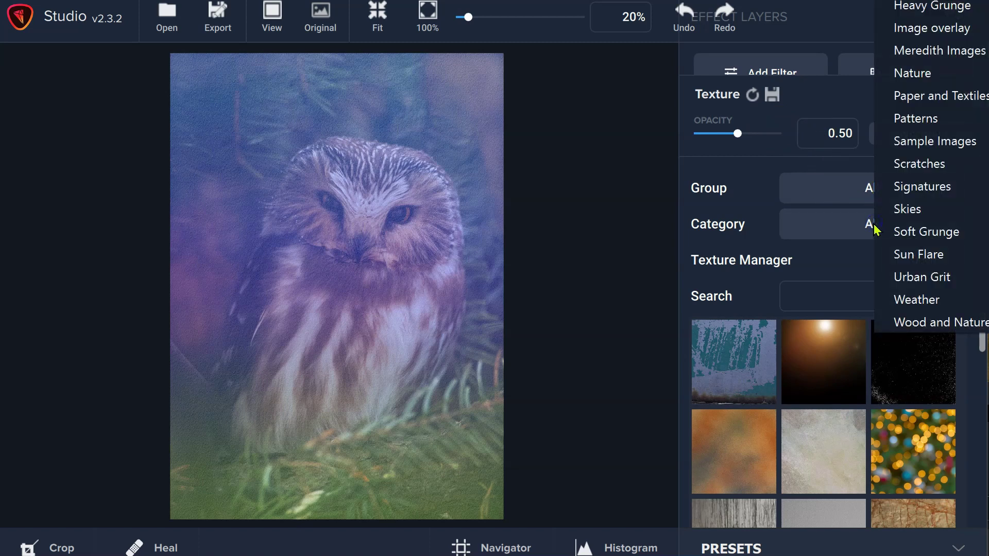
click(915, 191)
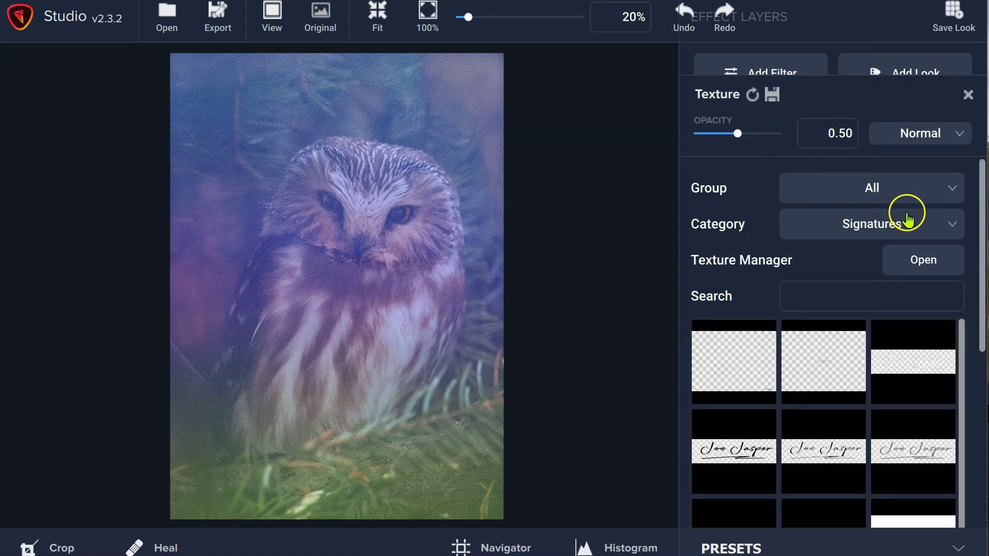
click(920, 225)
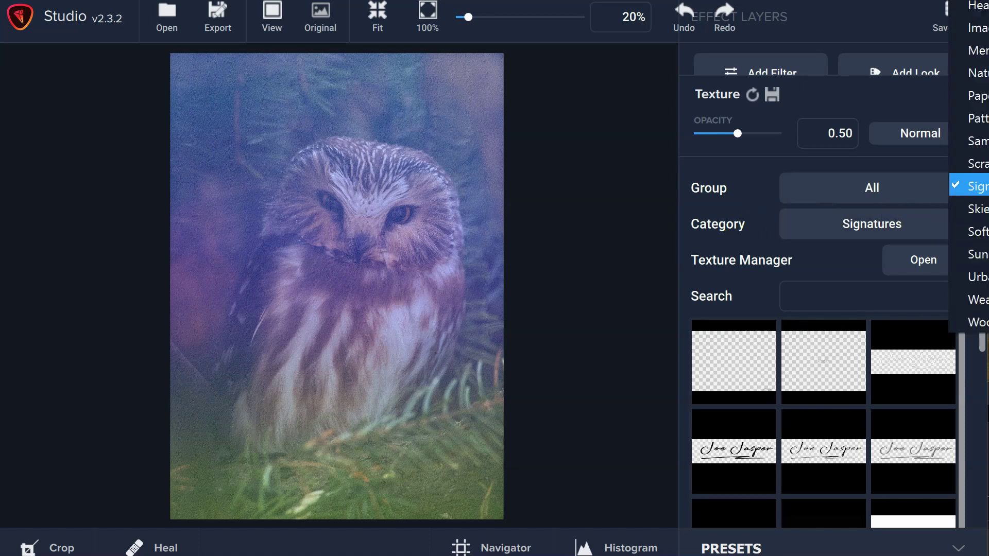
key(Escape)
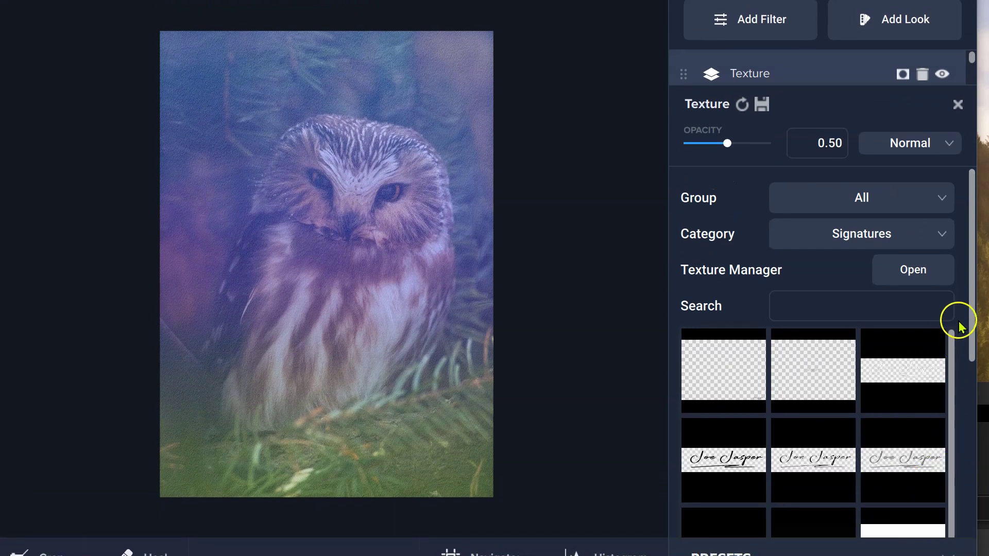
drag(972, 309, 964, 393)
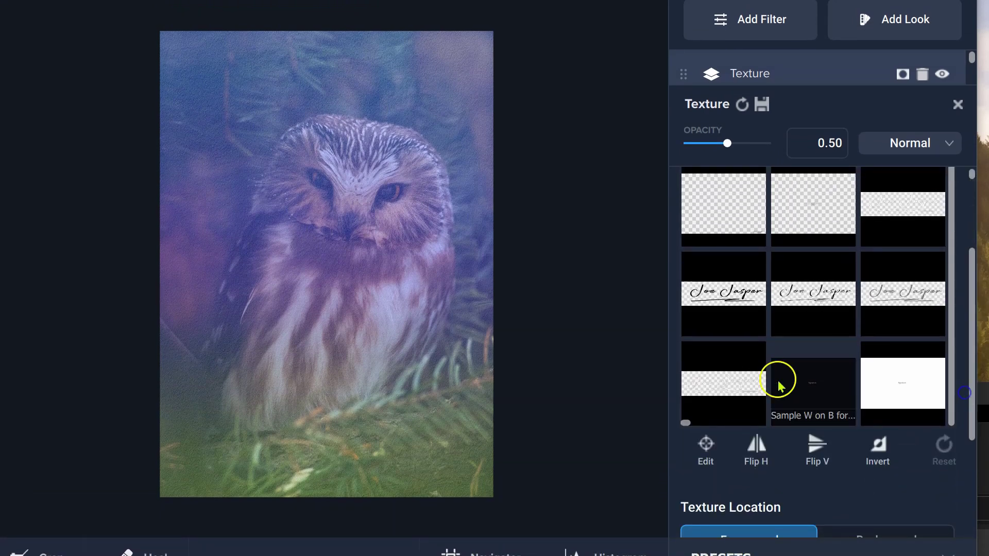
Step: Apply the Sample W on B for lesson-studio texture at opacity 1.00 with the Linear Dodge blend mode
click(787, 391)
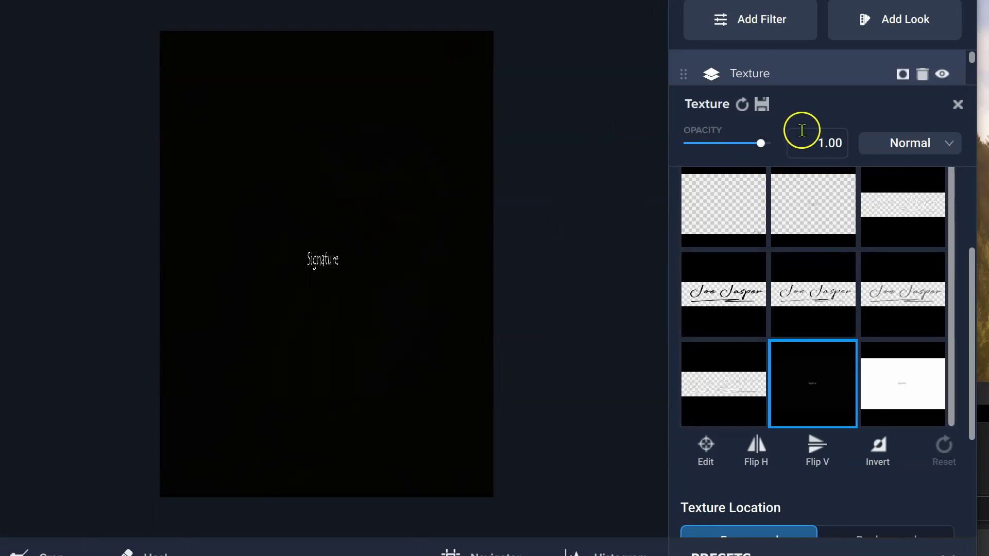
click(909, 146)
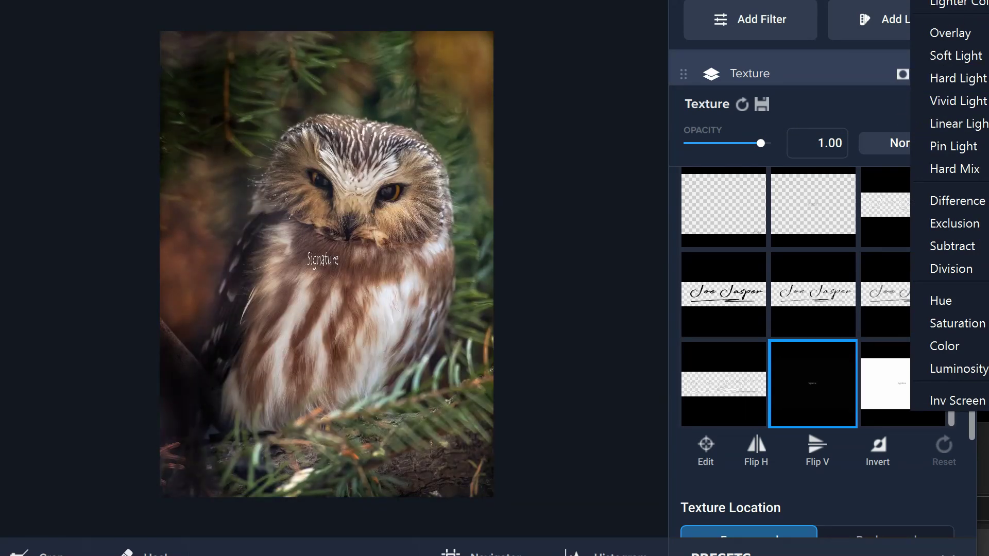
key(Return)
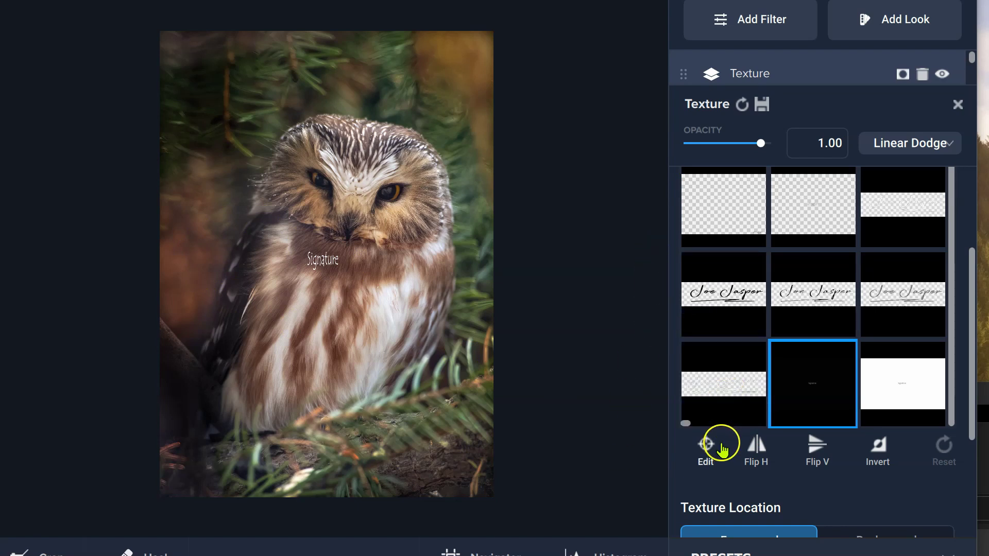
Step: Set the texture's aspect ratio to Free and reduce its height from both ends to correct the stretched signature
click(706, 447)
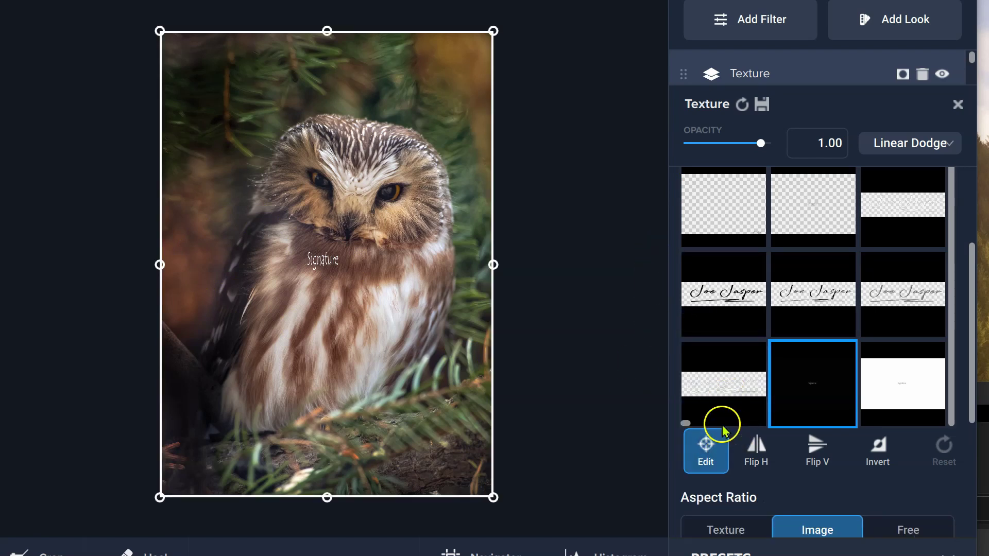
click(903, 530)
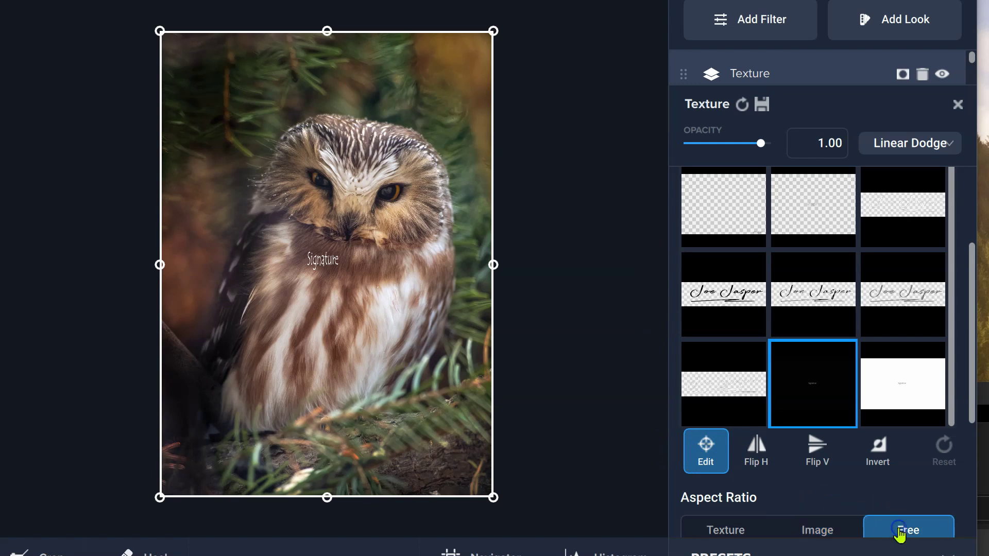
drag(320, 495, 324, 372)
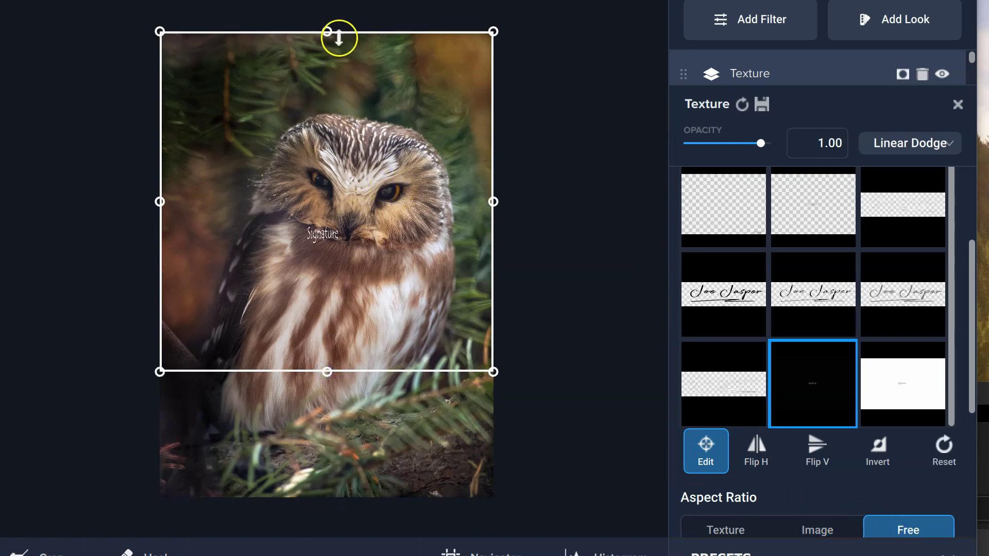
drag(328, 31, 320, 96)
Step: Move the signature texture to the photo's lower-right corner, enlarge it slightly, and finish editing its placement
mouse_move(338, 204)
mouse_down()
mouse_move(431, 474)
mouse_move(451, 450)
mouse_up()
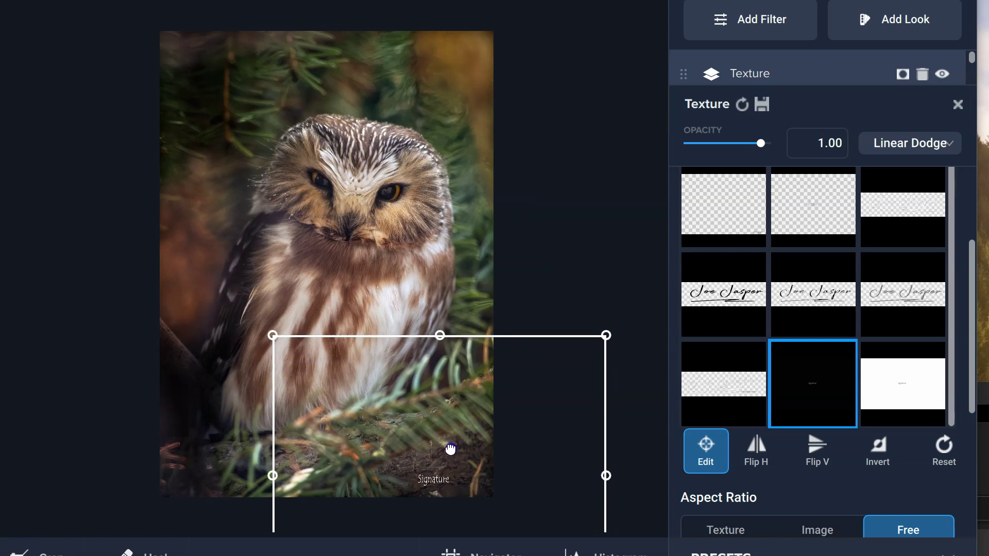
drag(269, 336, 178, 259)
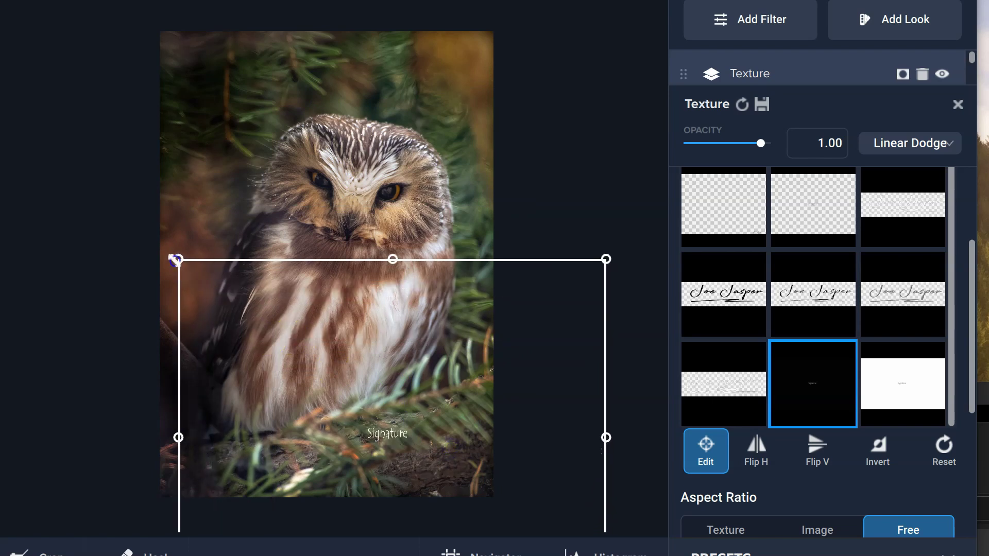
drag(373, 446, 414, 484)
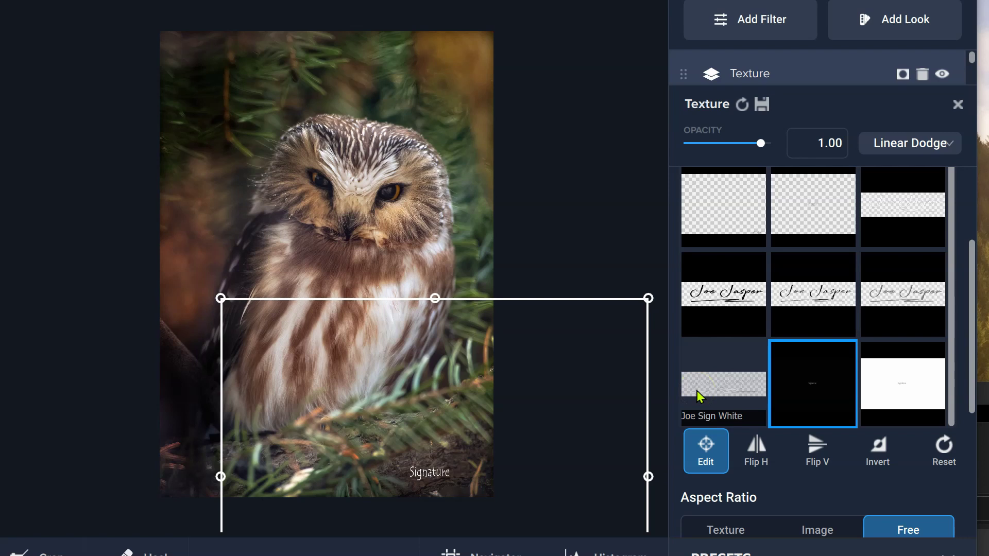
click(734, 328)
click(713, 461)
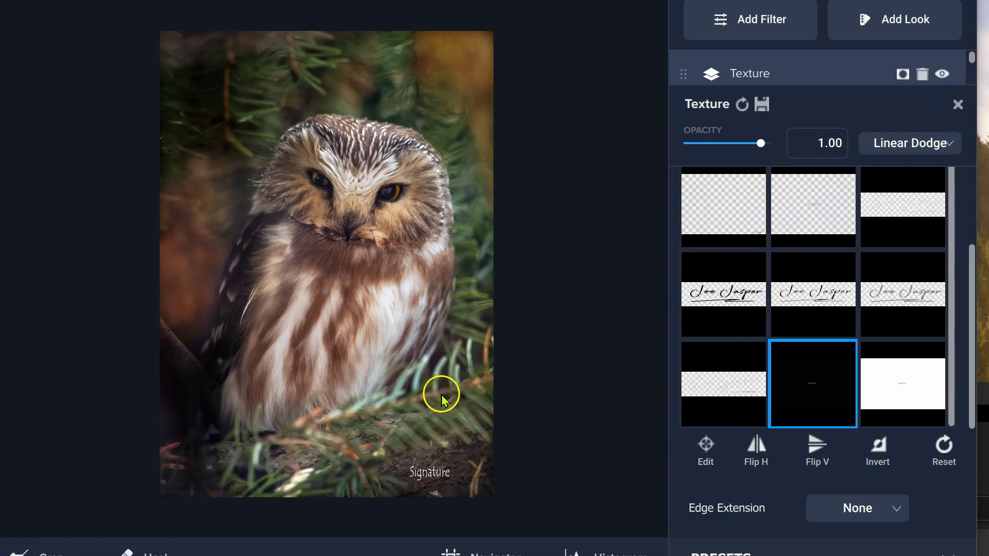
Step: Enlarge the signature texture further, reposition it in the photo's lower-right corner, and close the Texture filter settings
click(704, 446)
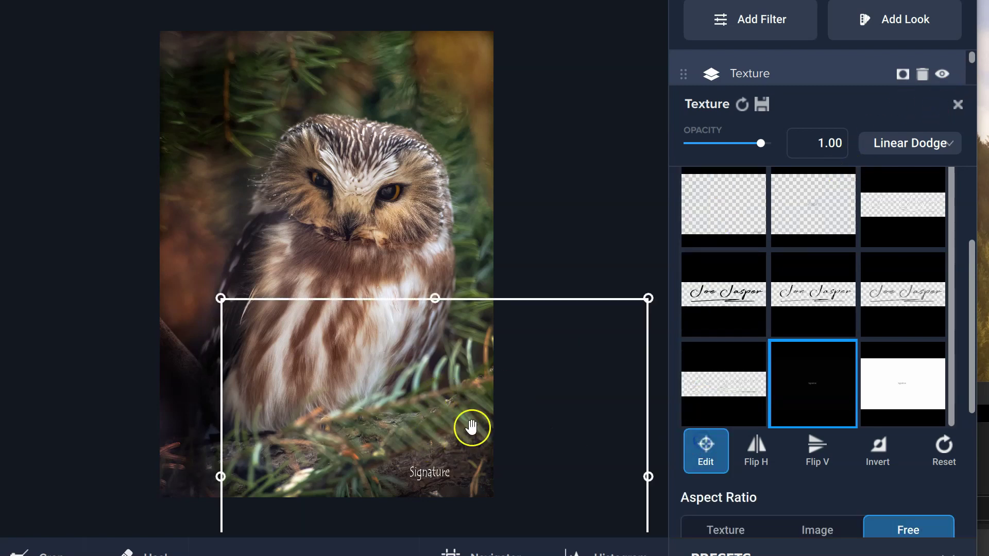
drag(219, 299, 0, 113)
mouse_move(303, 386)
mouse_down()
mouse_move(309, 255)
mouse_move(340, 185)
mouse_move(336, 199)
mouse_up()
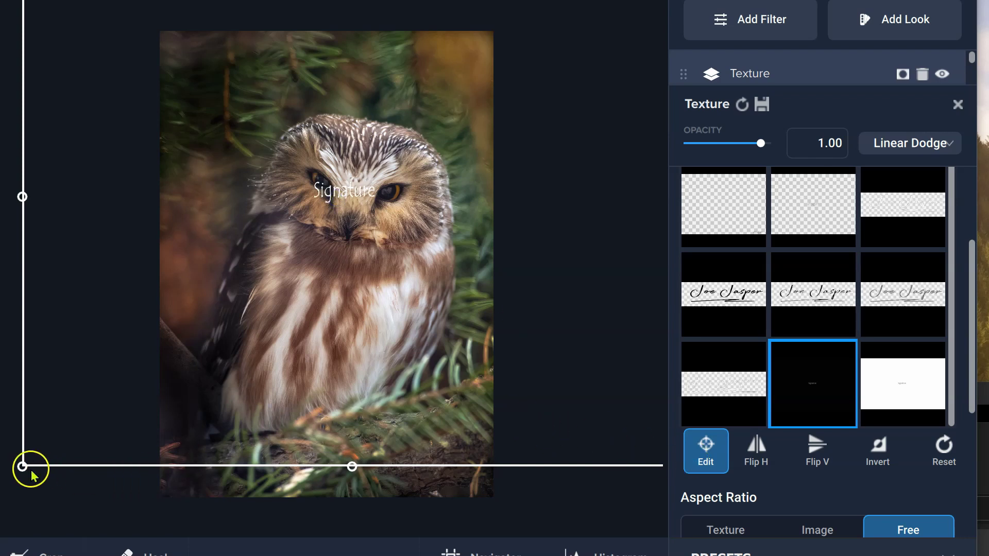
drag(281, 260, 281, 287)
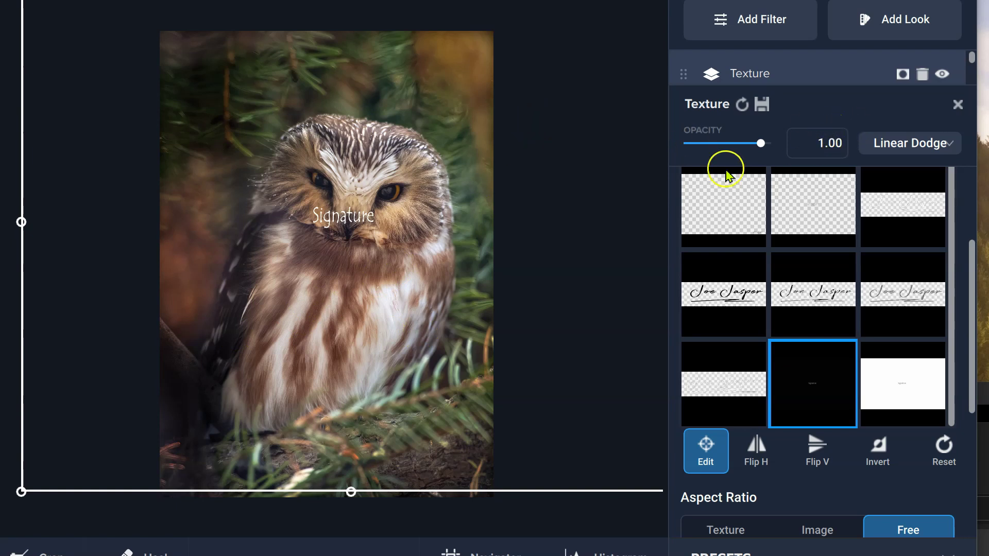
mouse_move(393, 256)
mouse_down()
mouse_move(453, 400)
mouse_move(480, 518)
mouse_up()
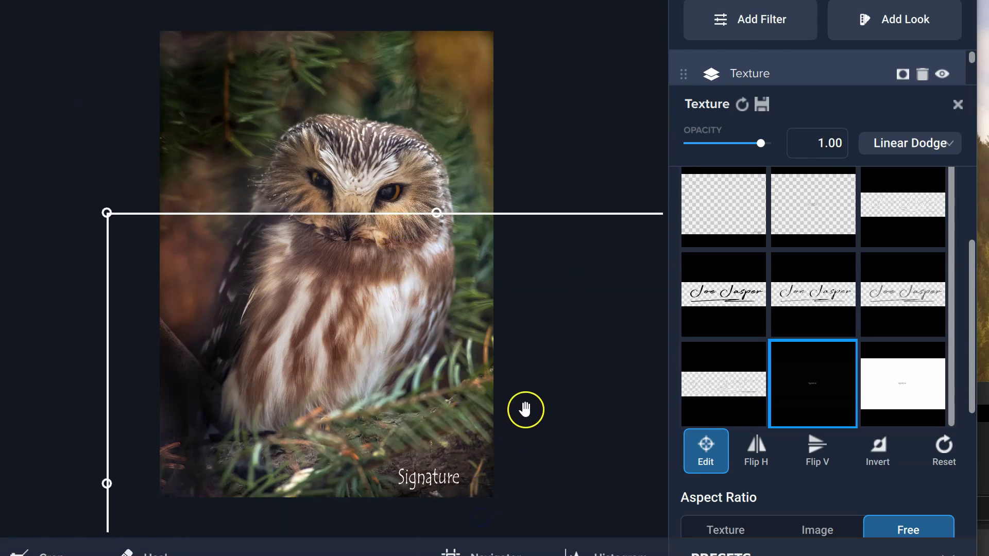
click(705, 452)
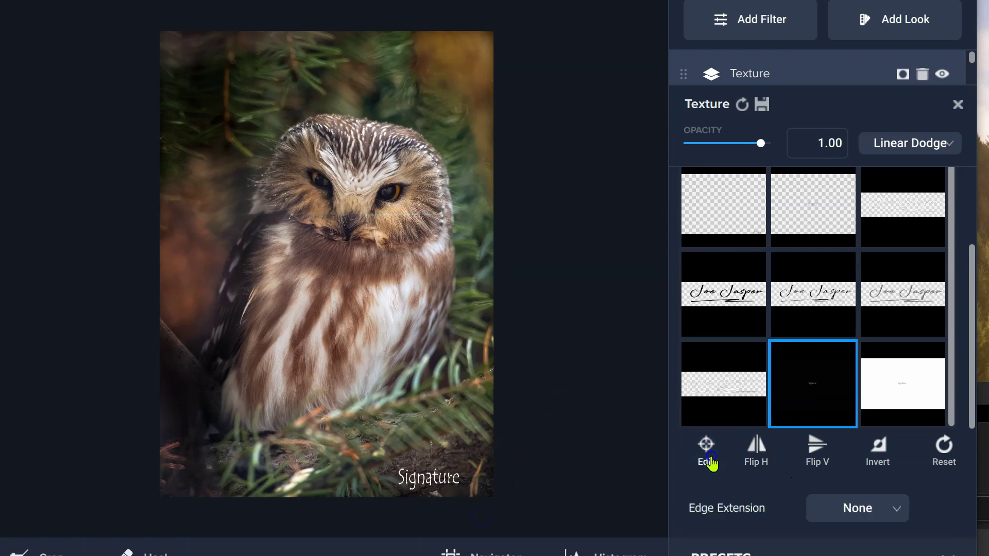
click(958, 104)
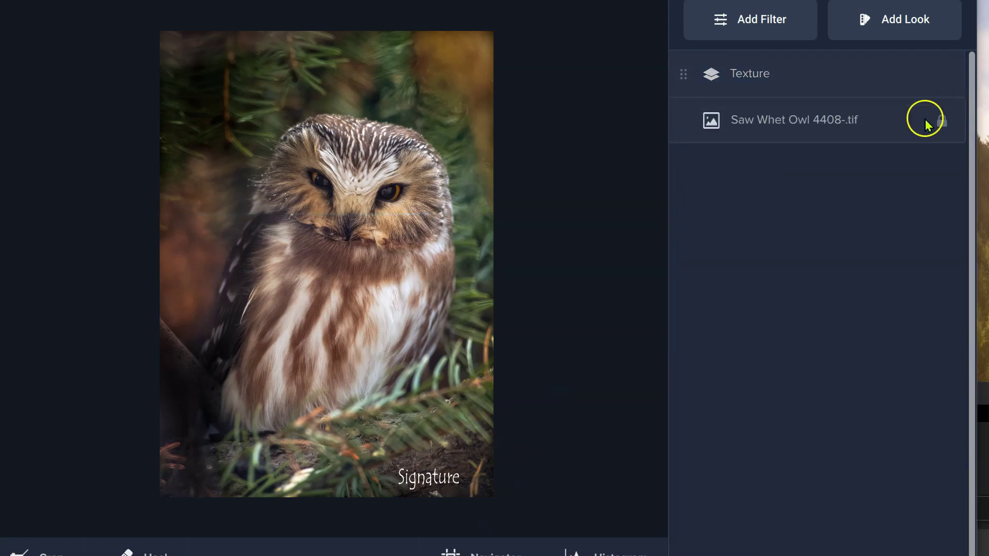